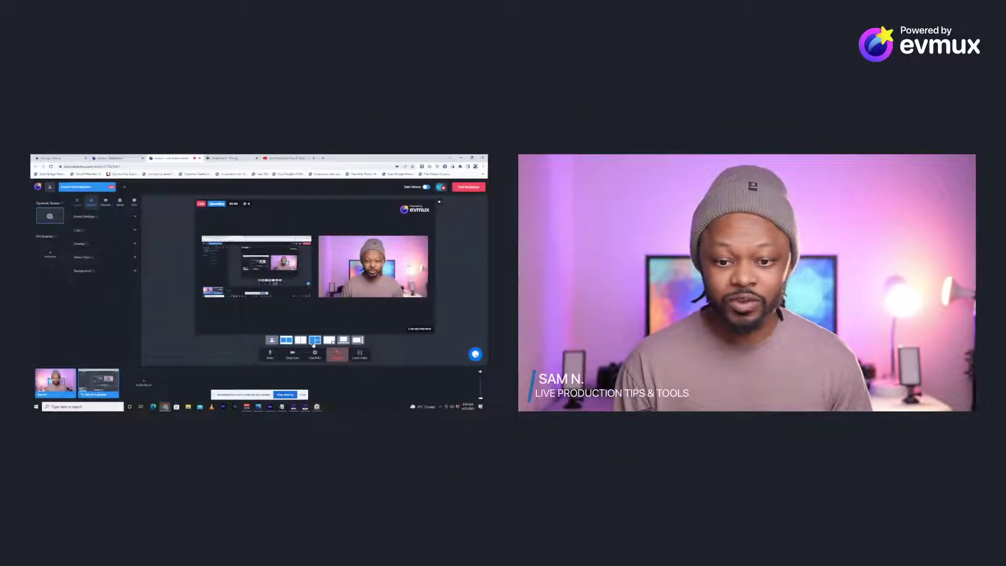
- Switch the broadcast layout to the full-size shared screen with the camera inset in the corner
click(330, 340)
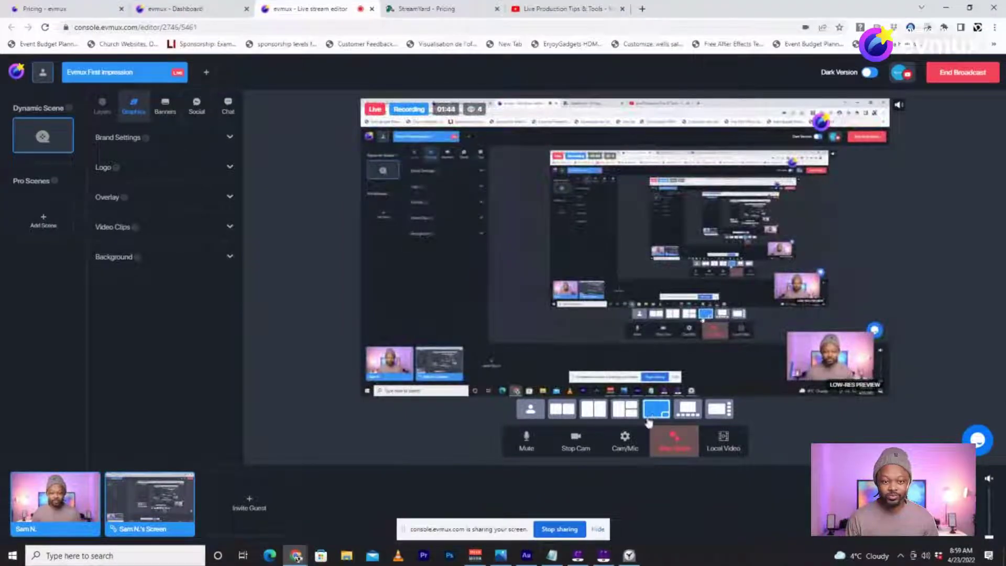
- Switch to the YouTube channel page, open the ongoing EVmux First Impression live stream and pause its playback
click(563, 8)
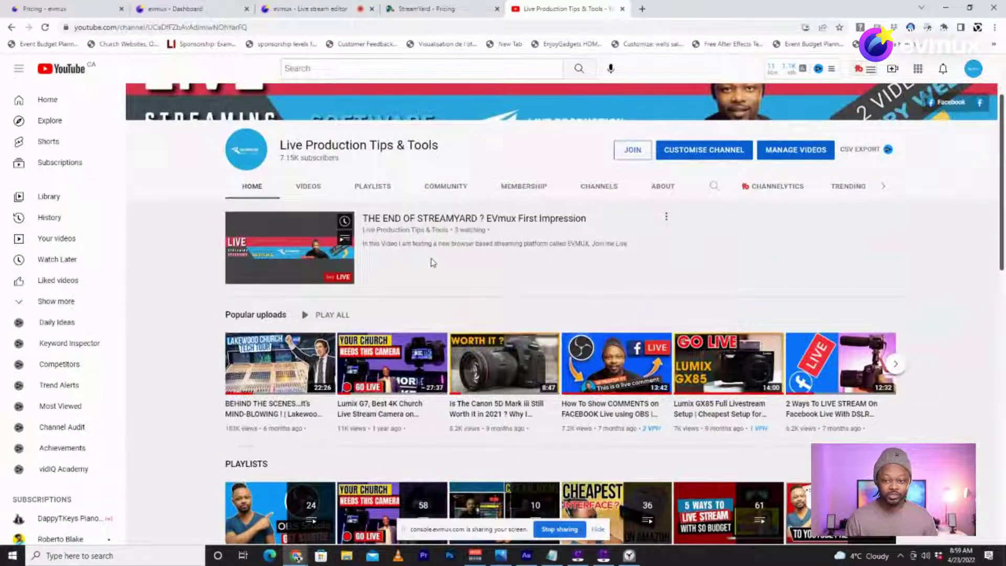
click(296, 252)
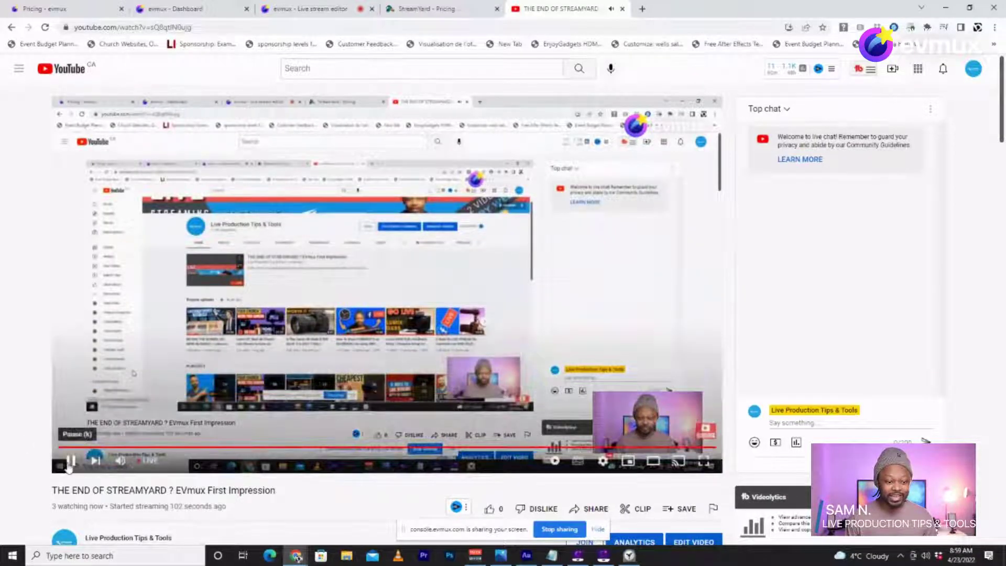
click(72, 460)
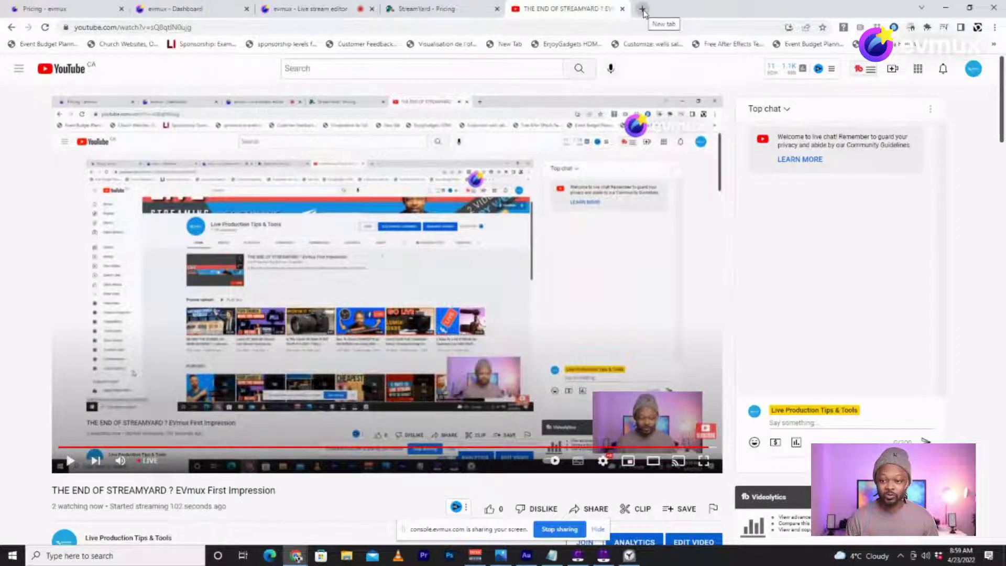
- Open the ongoing EVmux First Impression stream in YouTube Studio's live stream management
click(971, 70)
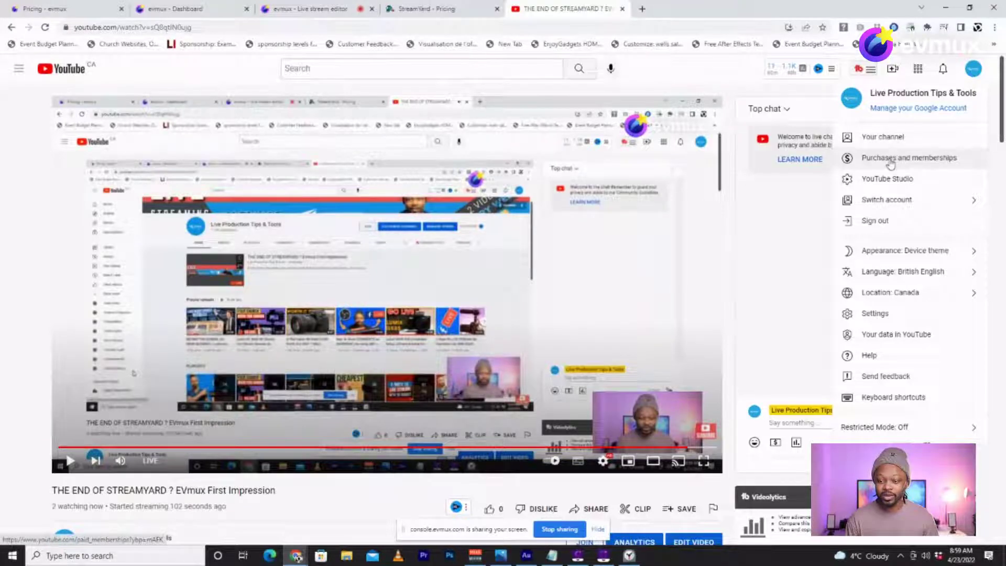
click(892, 70)
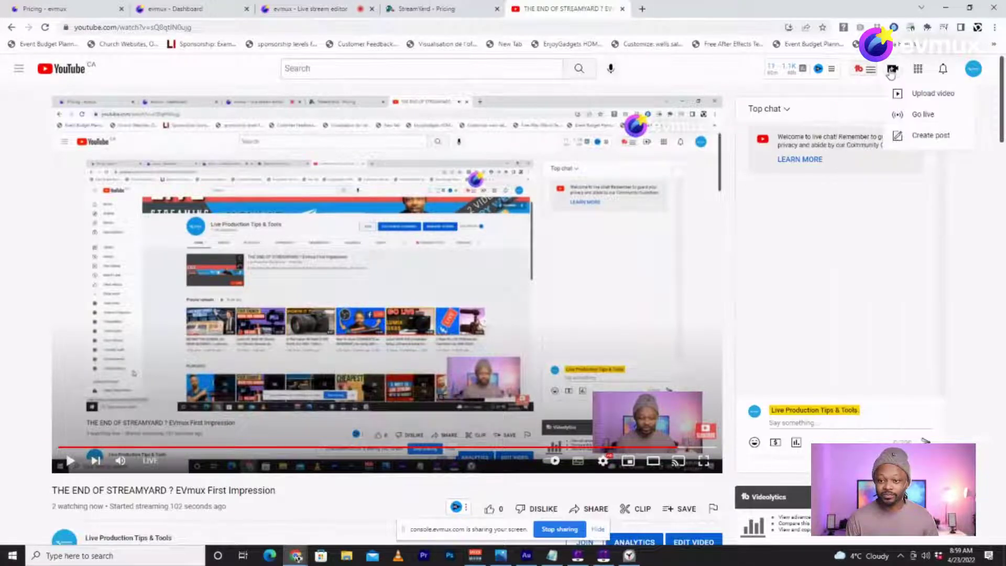
click(923, 115)
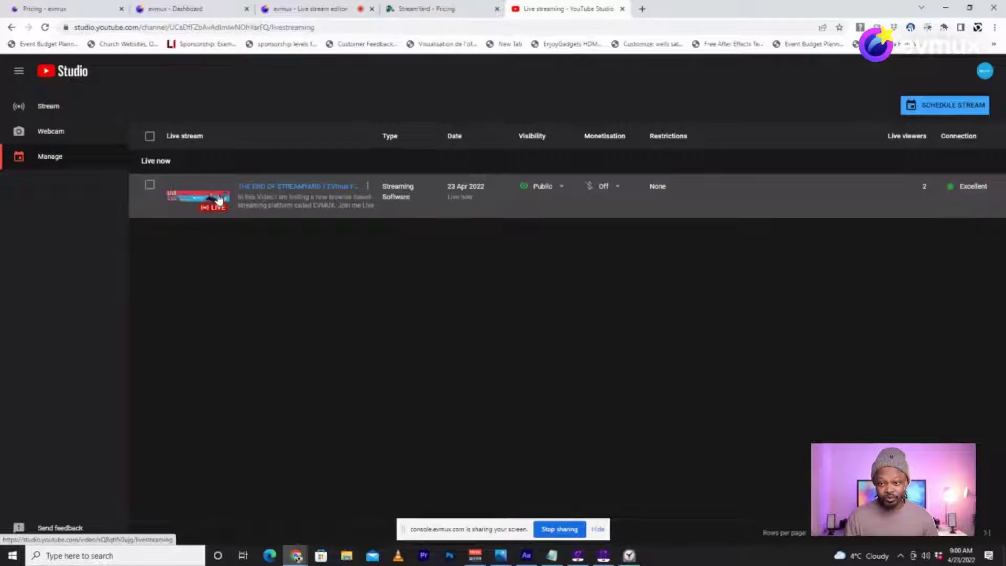
click(341, 191)
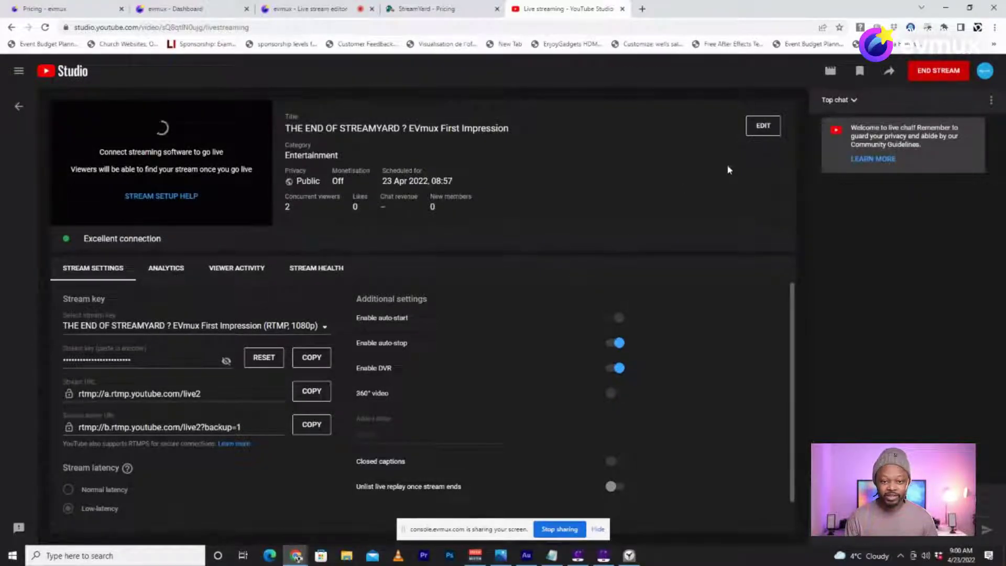
- Edit the live stream's details to add it to the YOUTUBE TIPS and Live Streams playlists
click(762, 128)
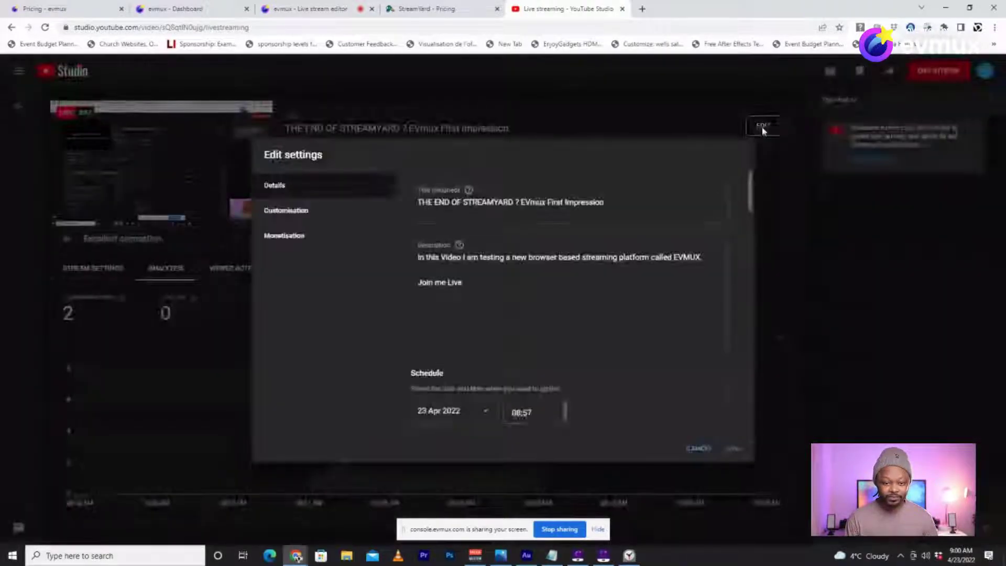
scroll(524, 379, down, 5)
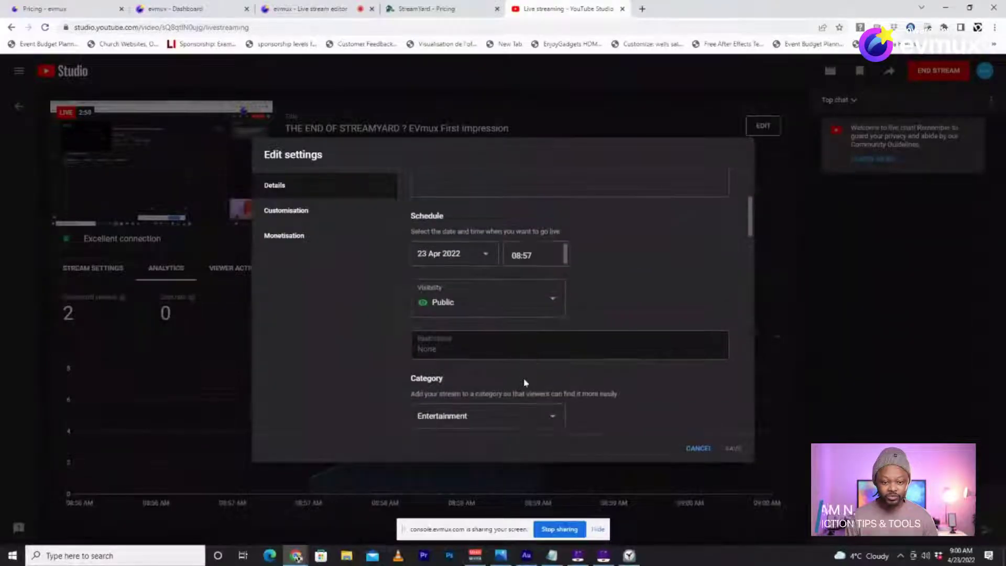
scroll(524, 382, down, 3)
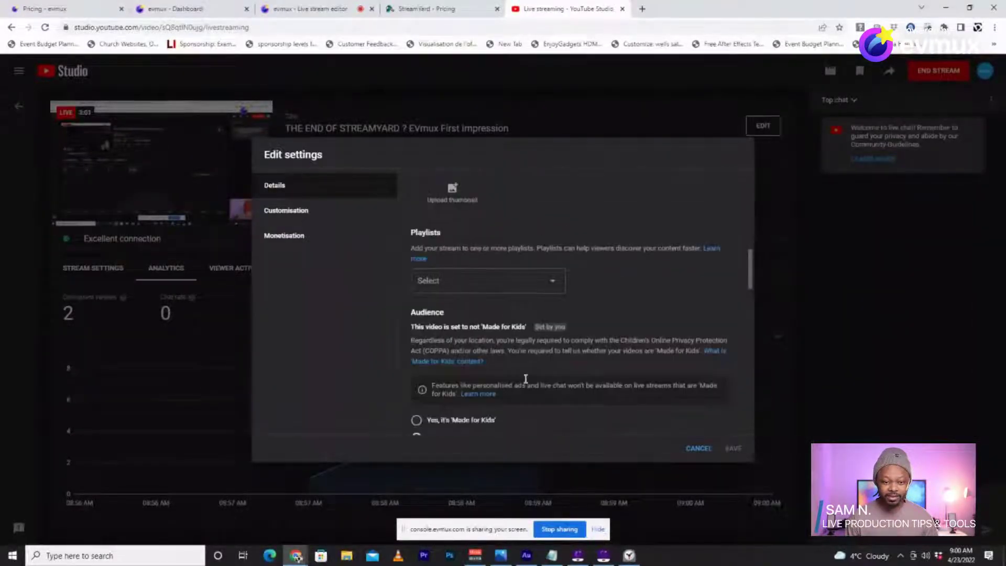
click(556, 283)
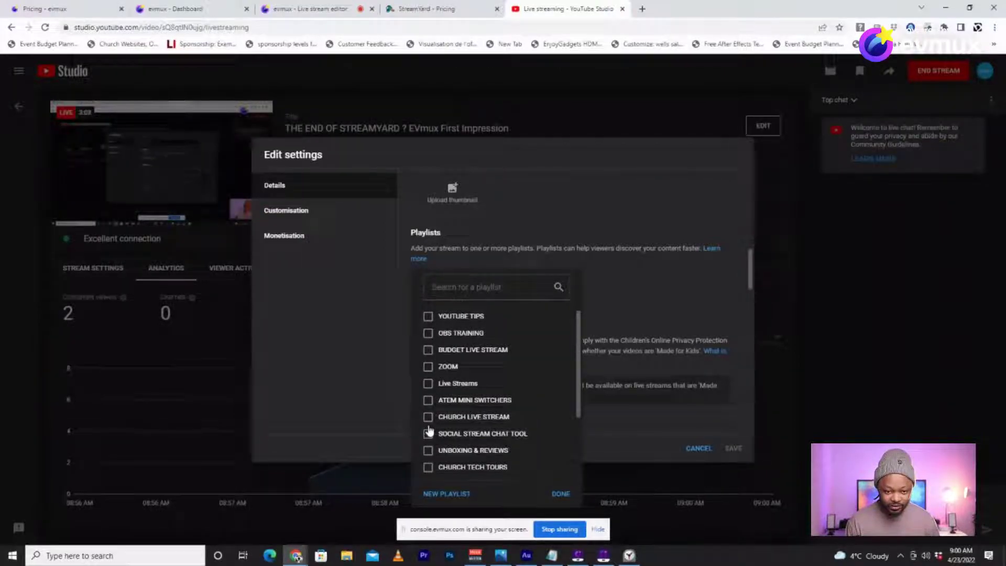
click(429, 320)
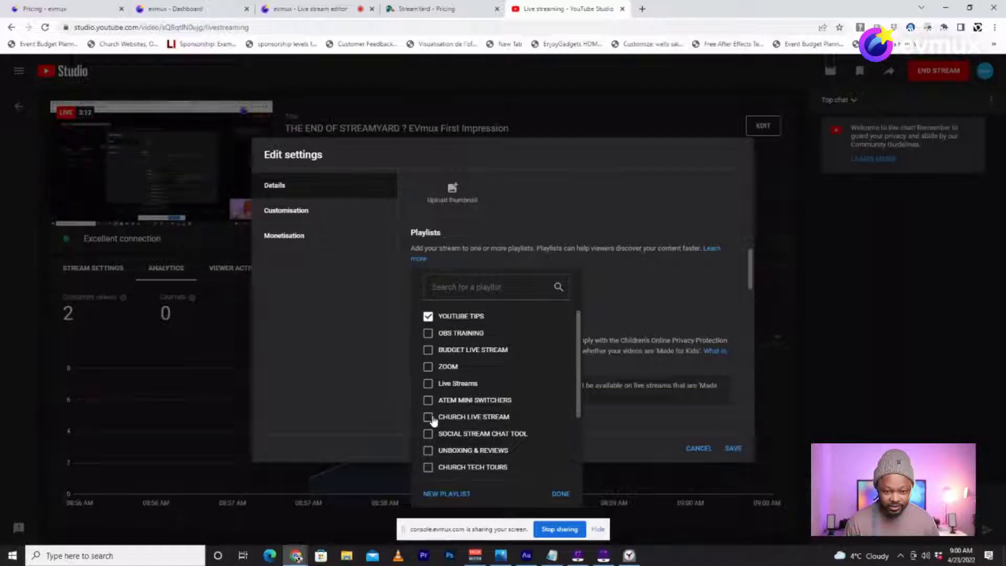
scroll(432, 442, down, 3)
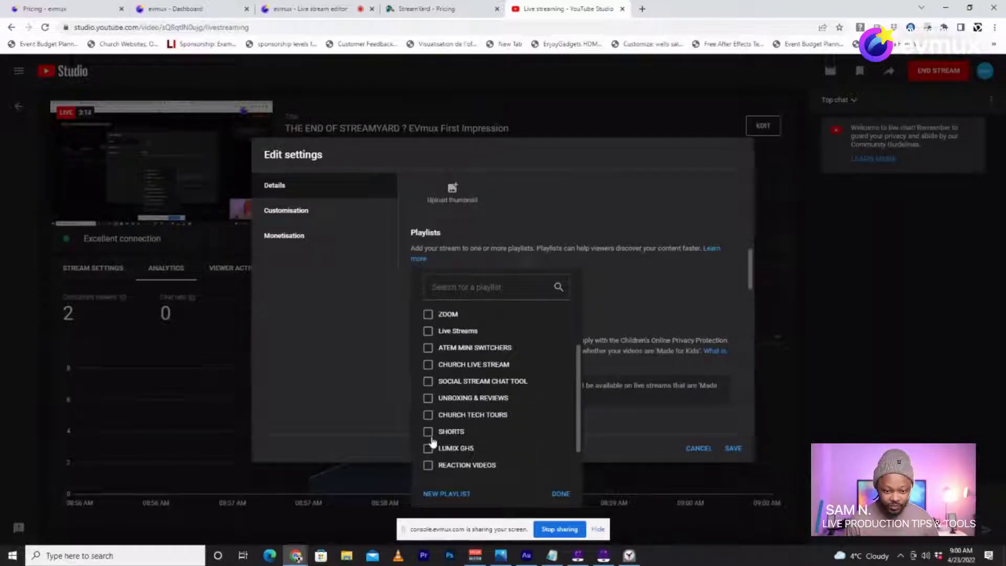
scroll(432, 443, up, 3)
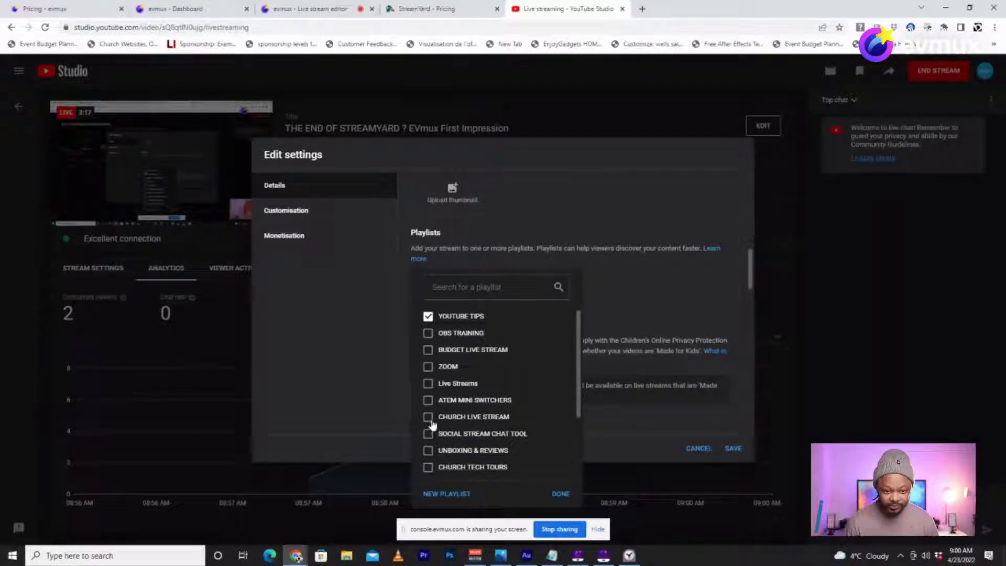
click(428, 384)
click(561, 494)
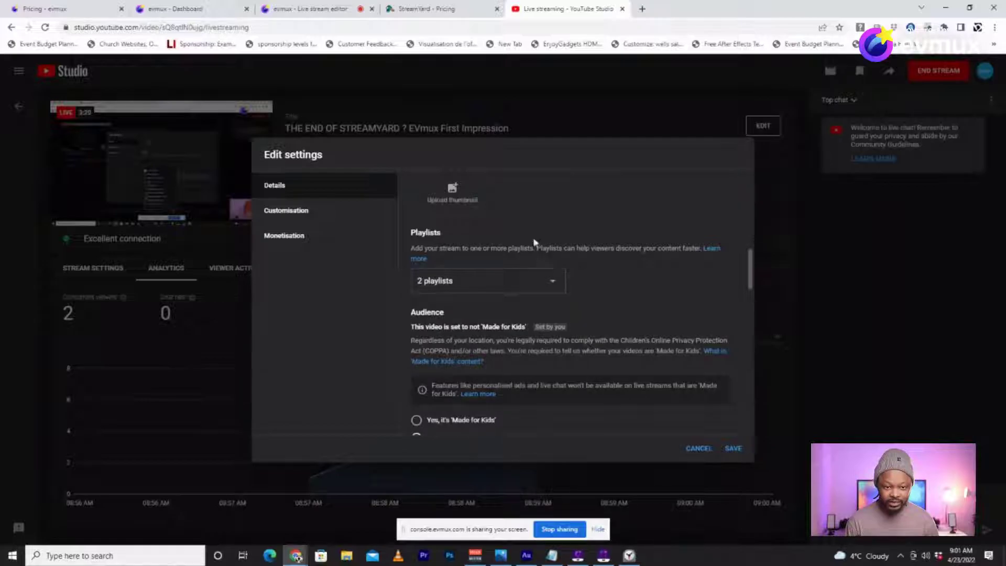
- Upload amazon-live-Live-streaming-tools from the YOUTUBE THUMBNAILS folder as the stream's thumbnail and save the settings
scroll(535, 242, up, 3)
click(452, 347)
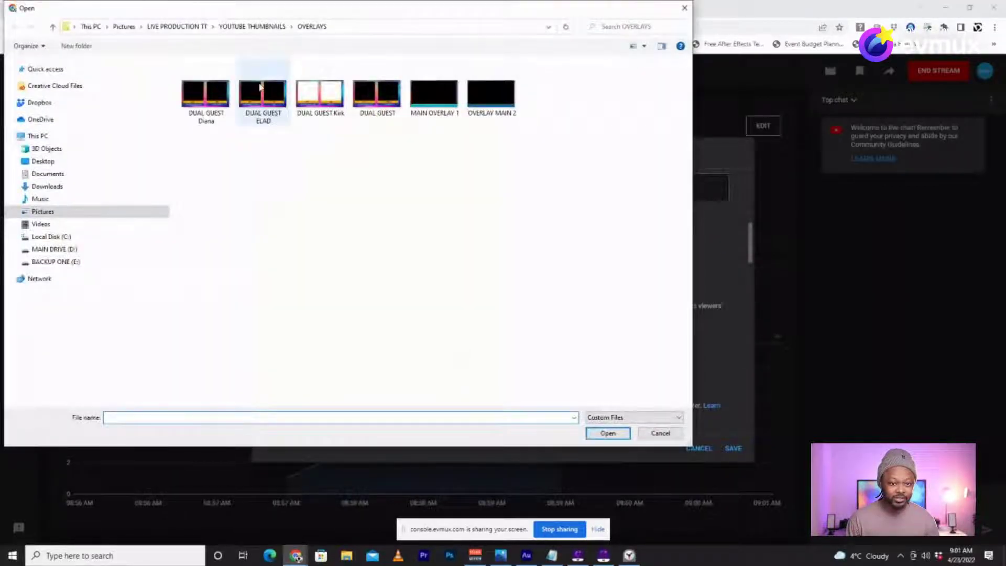
click(252, 26)
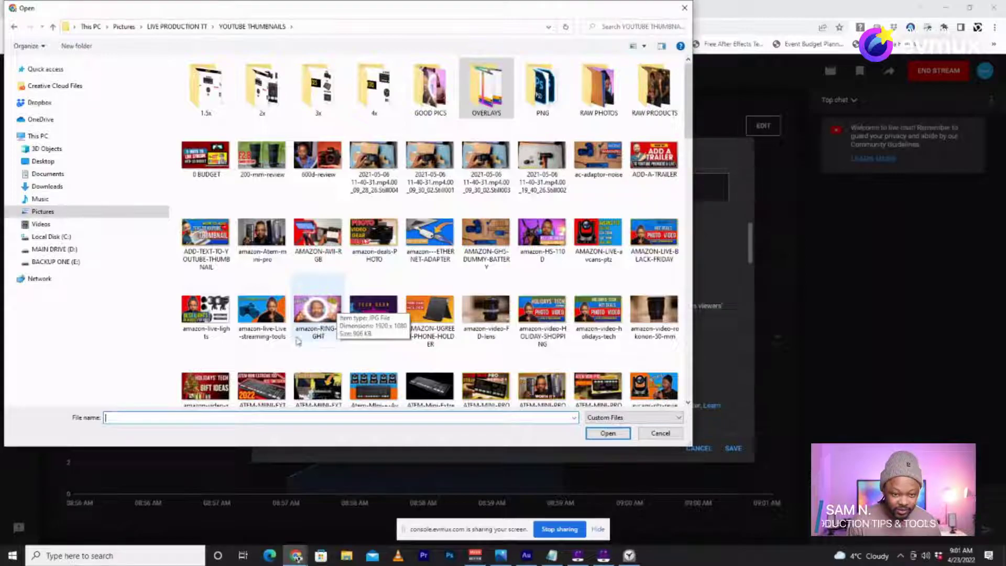
click(266, 326)
click(607, 432)
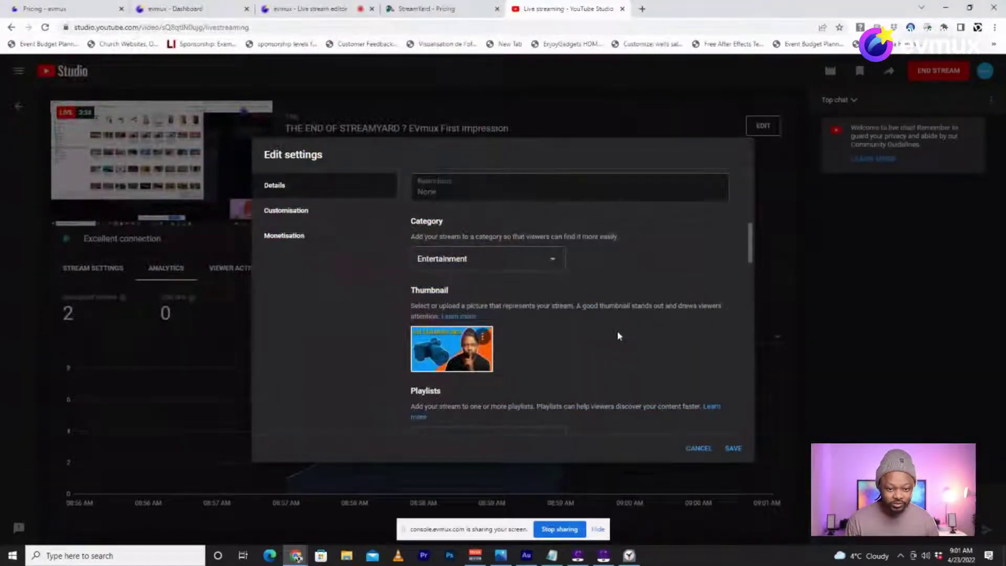
click(733, 449)
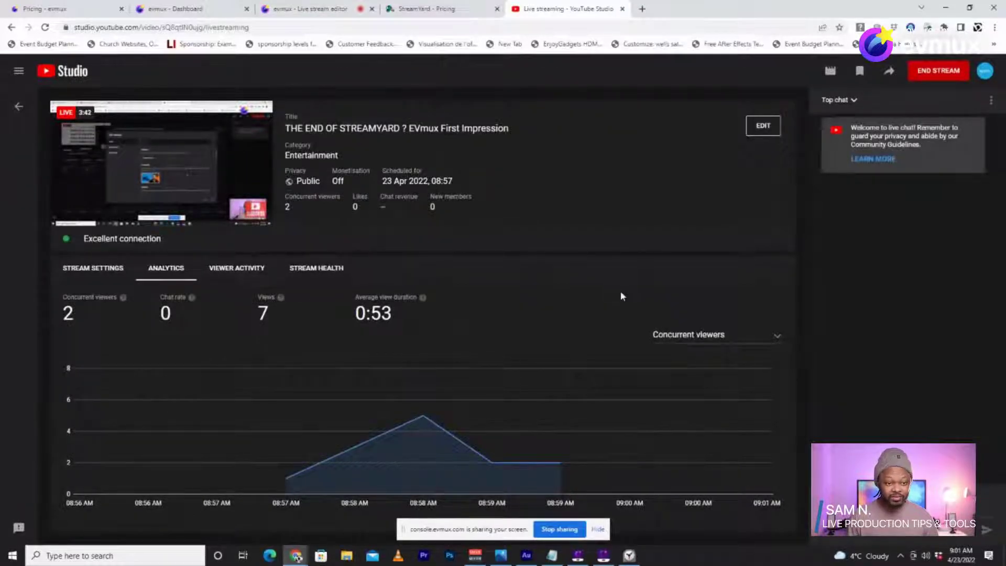
- Glance at the StreamYard pricing page, then return to the evmux editor and try the shared screen source's hide option
click(435, 4)
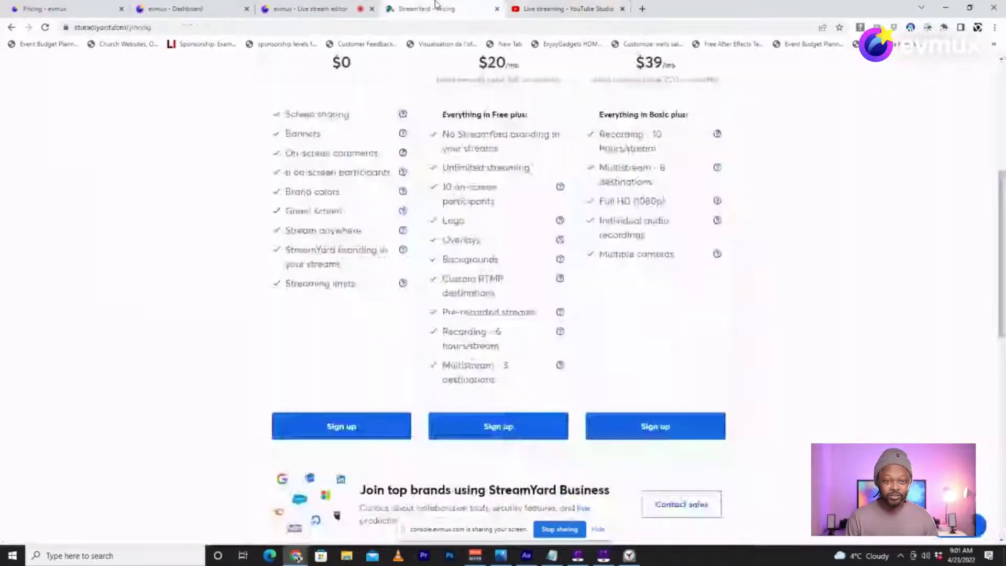
click(309, 6)
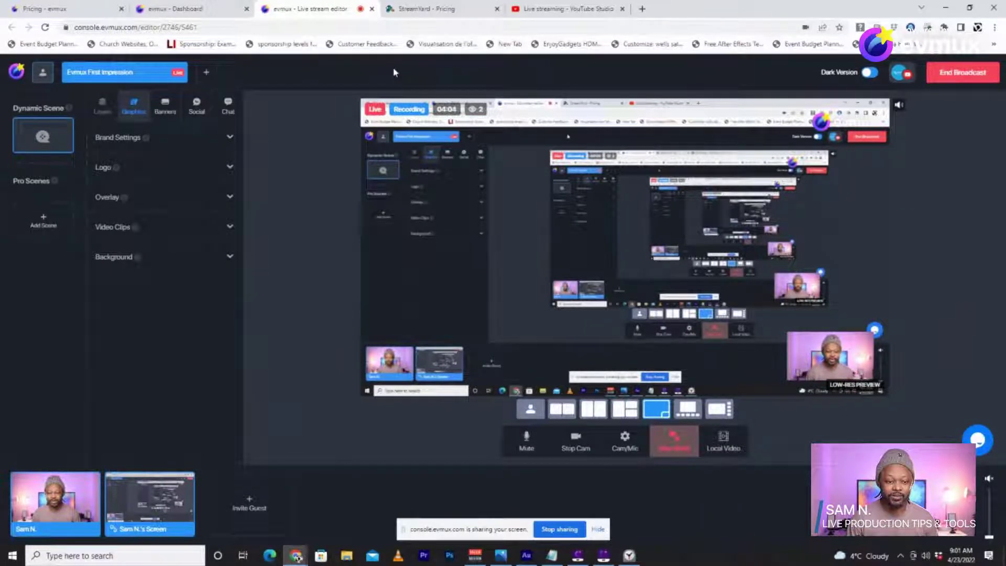
mouse_move(154, 517)
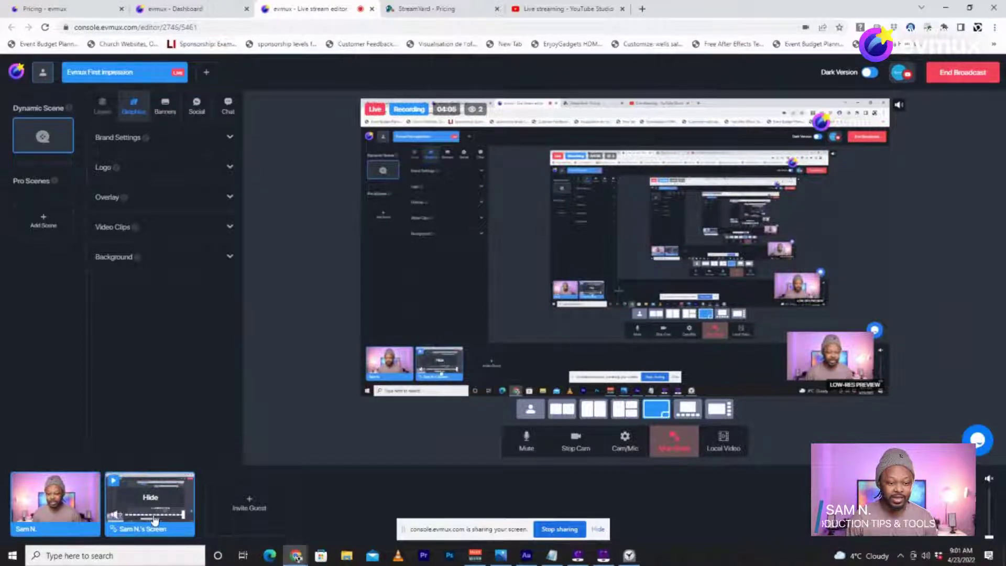
click(155, 498)
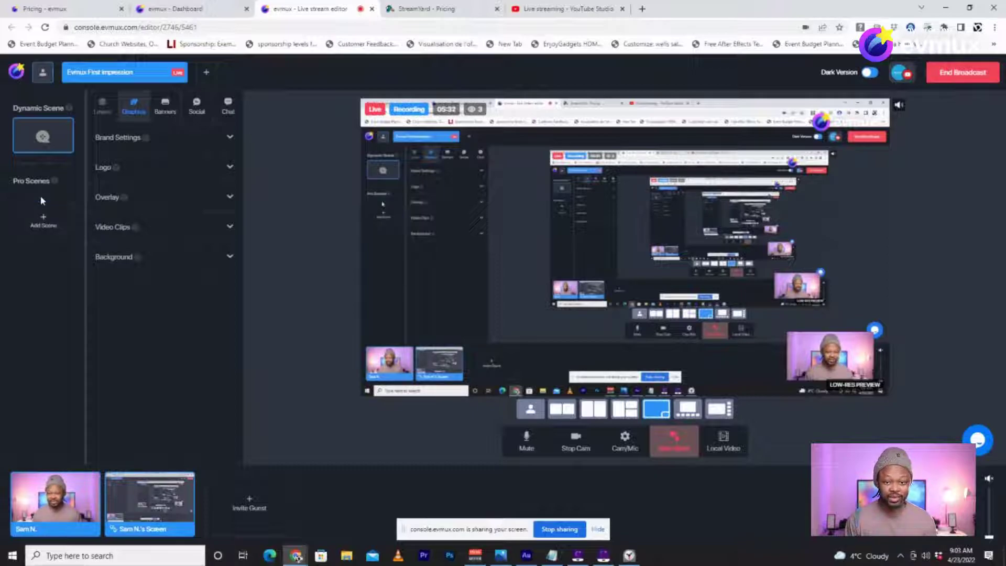
- Review the Other, Speakers, Countdowns and Welcome templates for a new pro scene, and leave without creating one
click(52, 229)
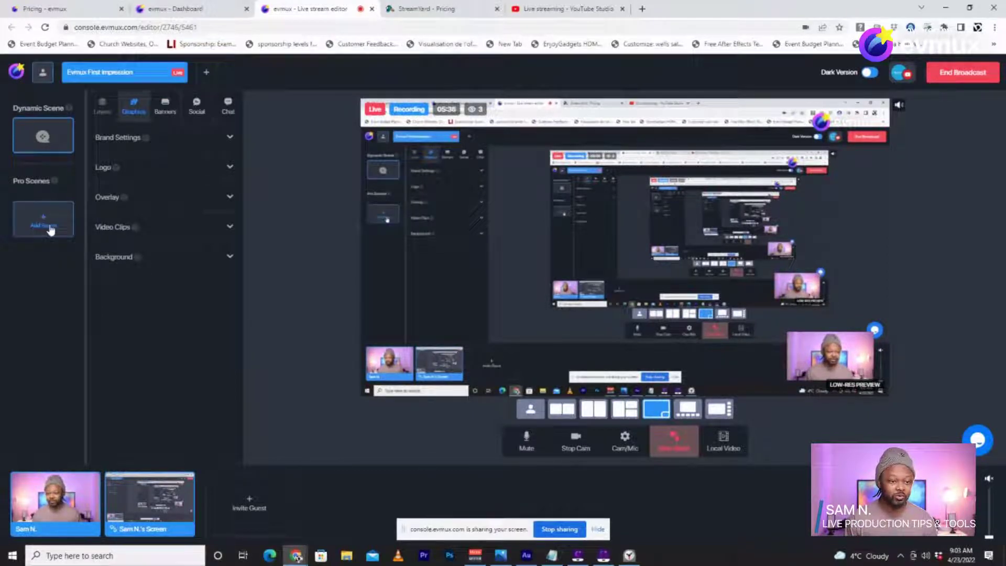
click(50, 228)
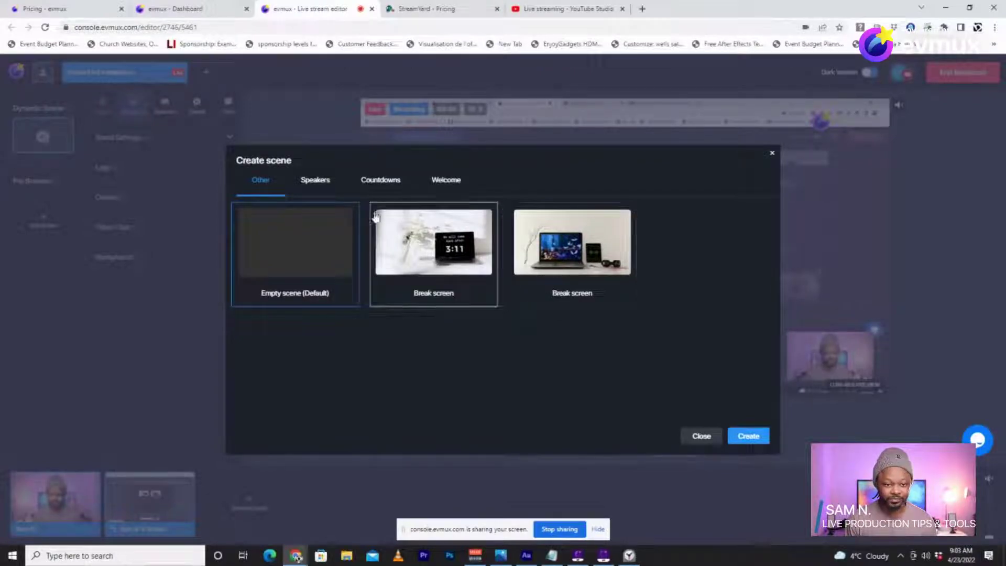
click(322, 184)
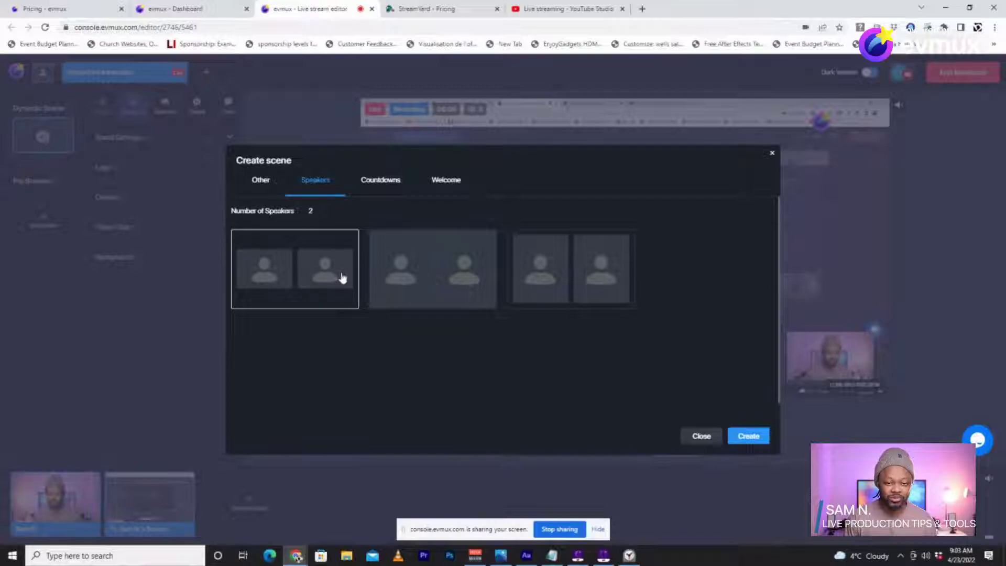
click(387, 186)
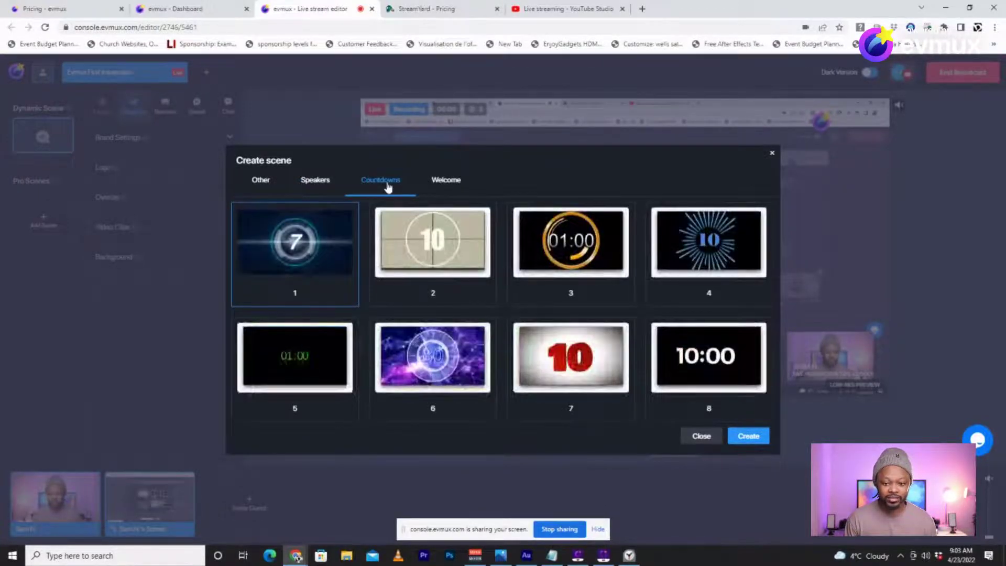
click(452, 187)
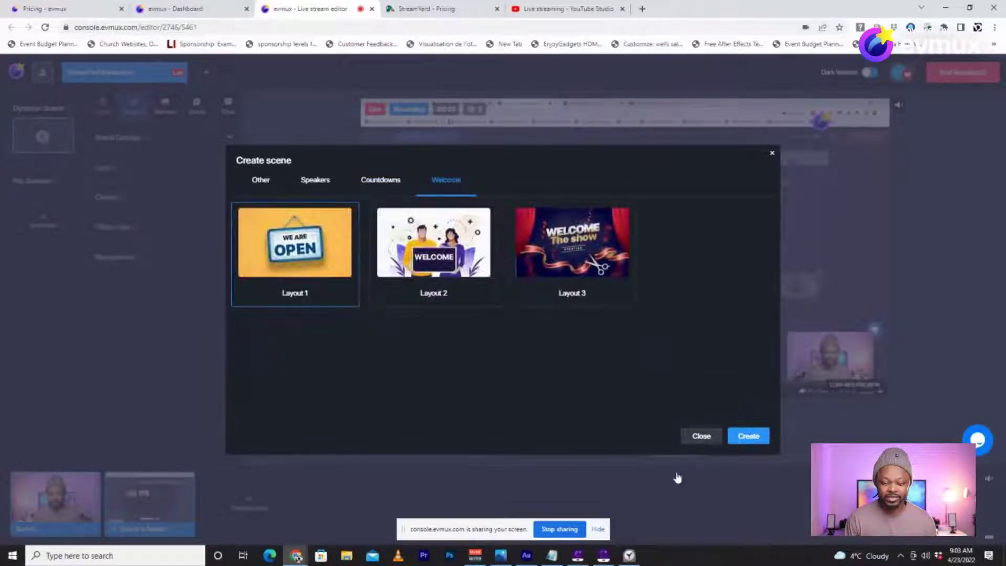
click(705, 441)
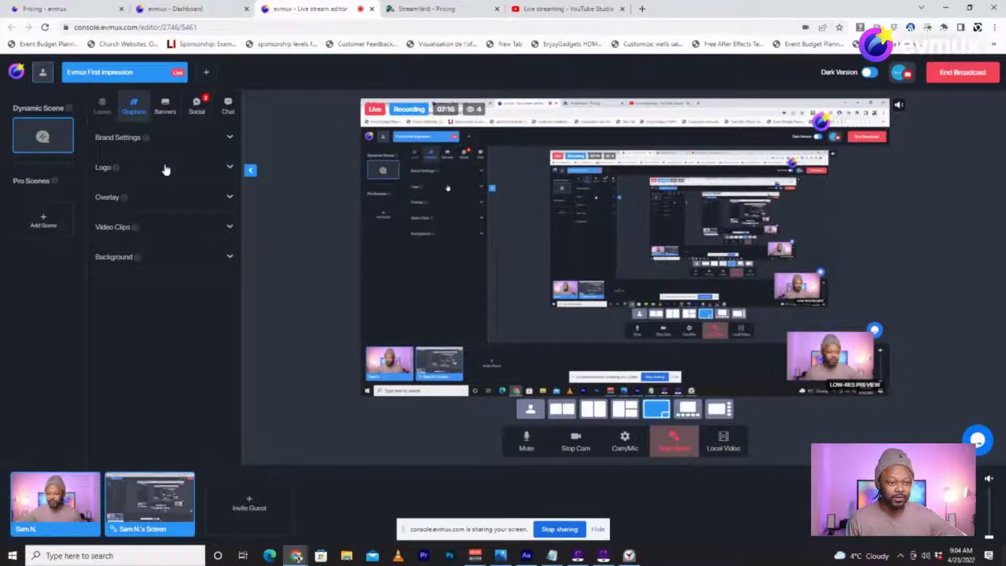
- Start a new banner with the primary text "This is a Test Banner"
click(167, 118)
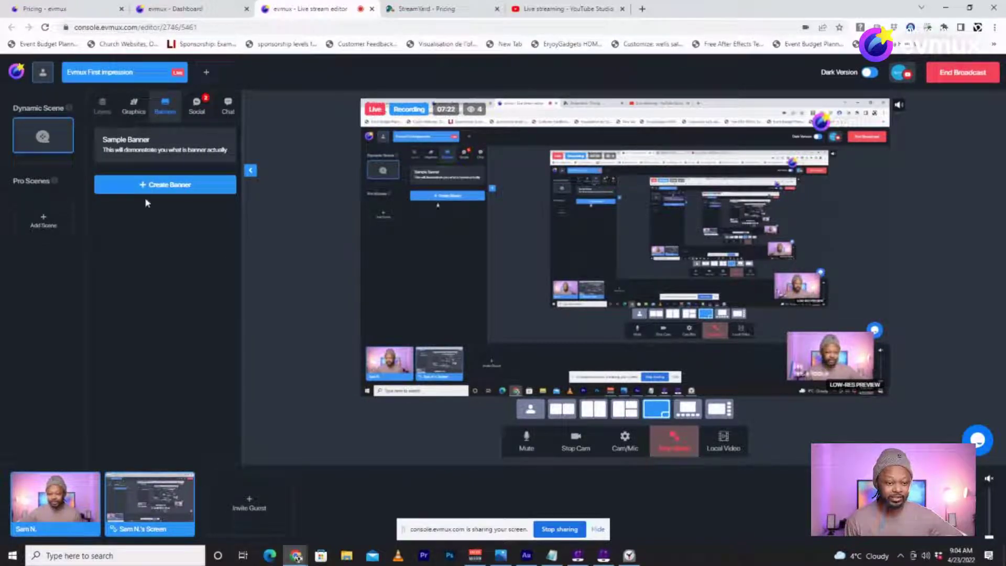
click(163, 187)
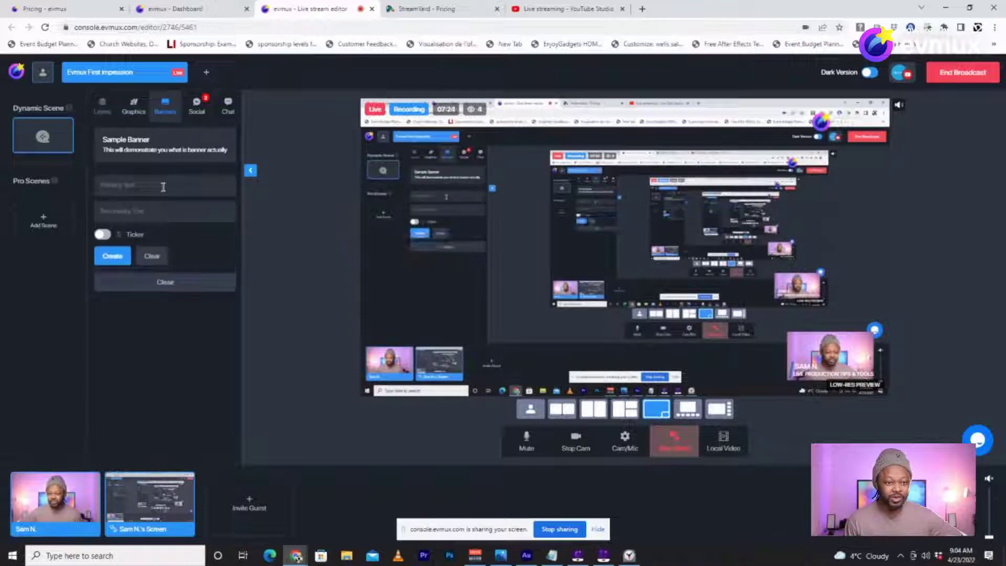
click(149, 190)
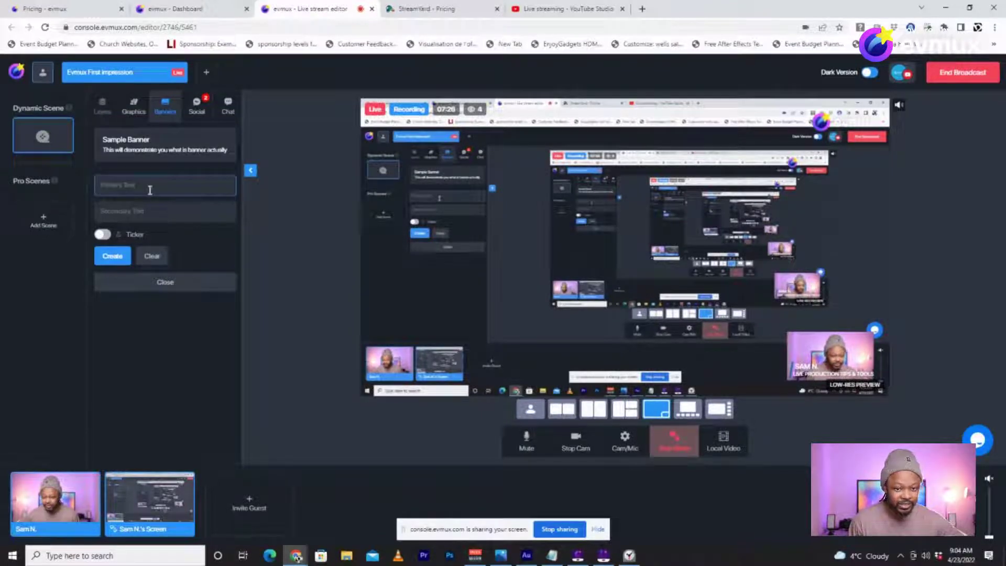
text(Th)
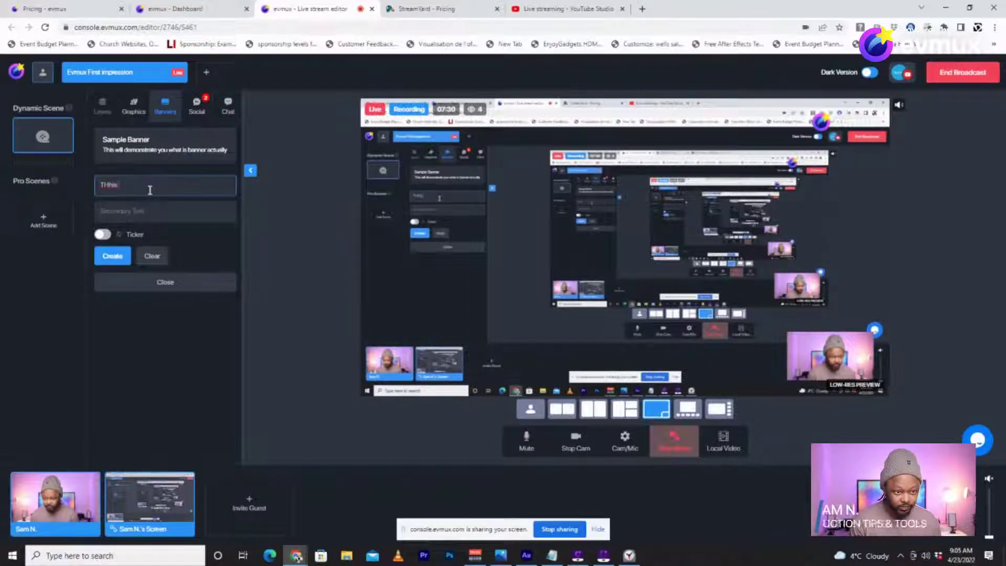
key(BackSpace)
key(BackSpace)
key(BackSpace)
key(BackSpace)
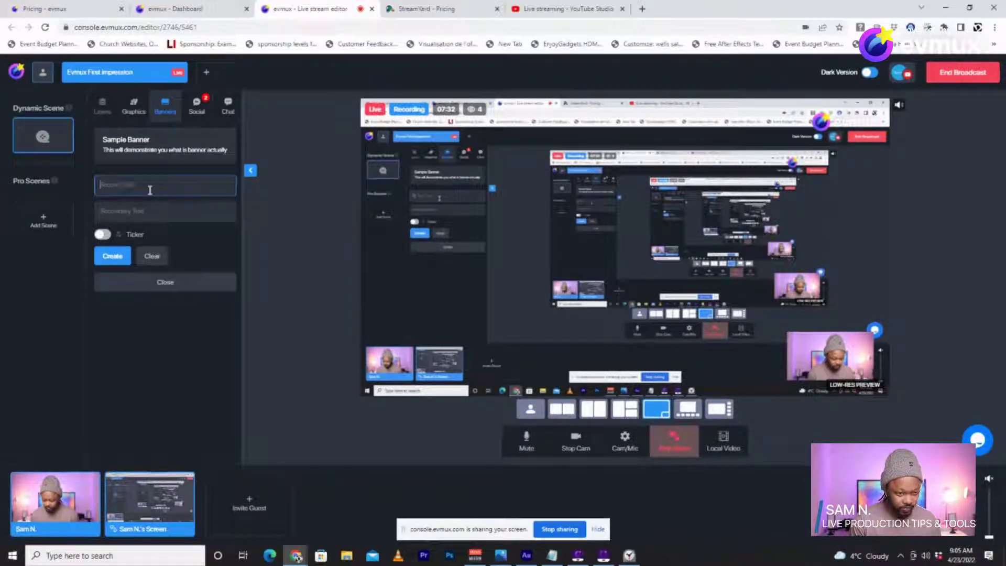
text(Th)
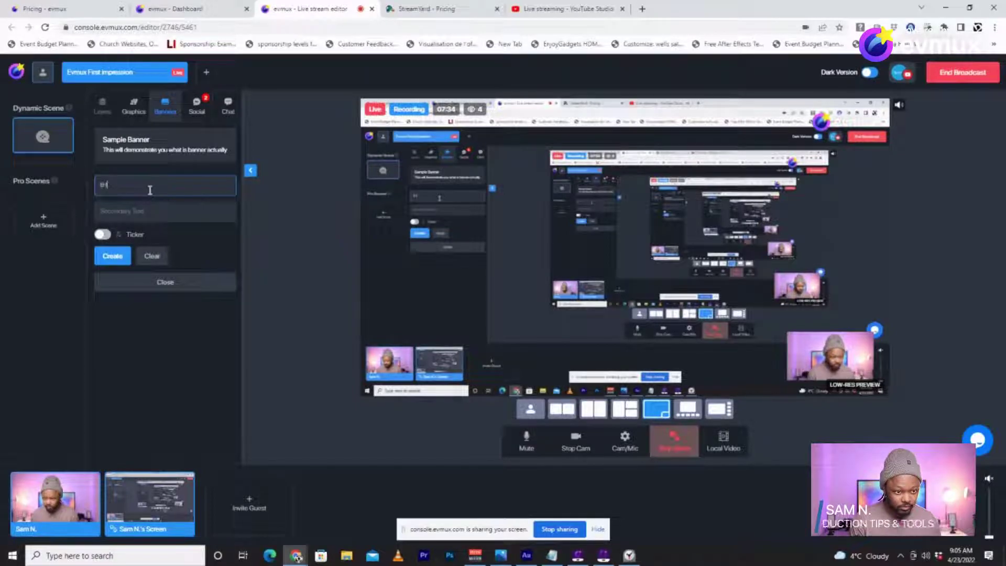
key(BackSpace)
key(BackSpace)
text(T)
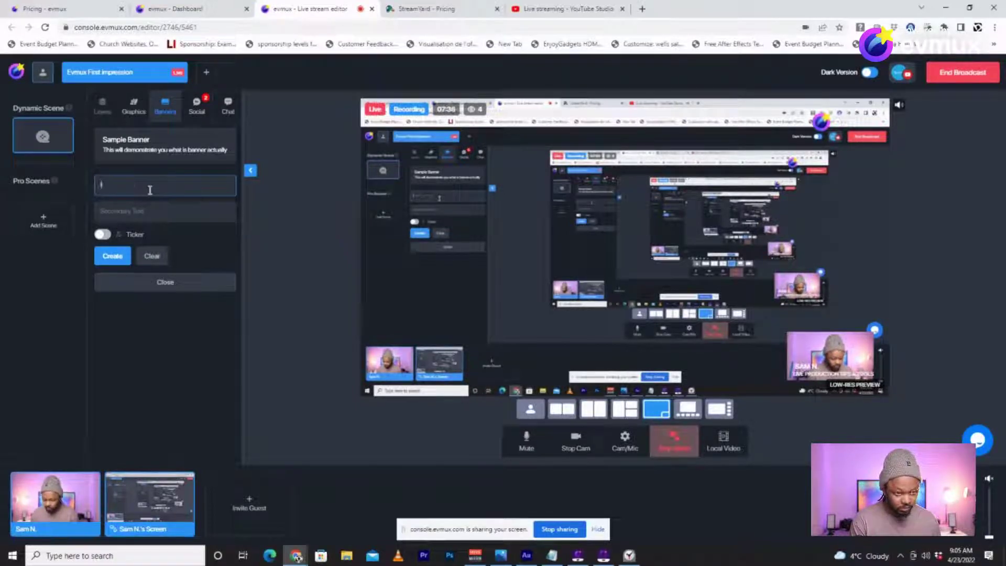
text(This is )
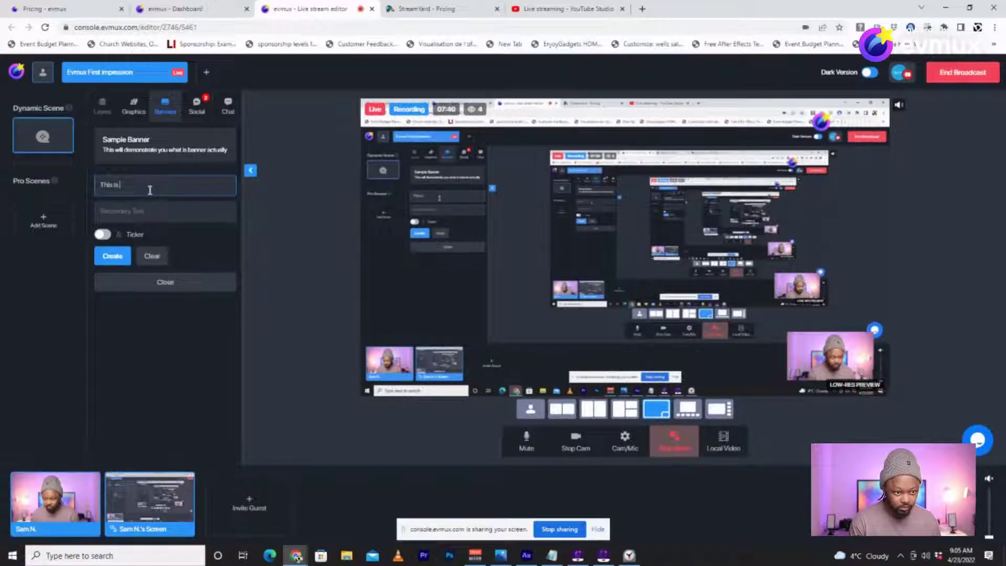
text(a)
text( Timt)
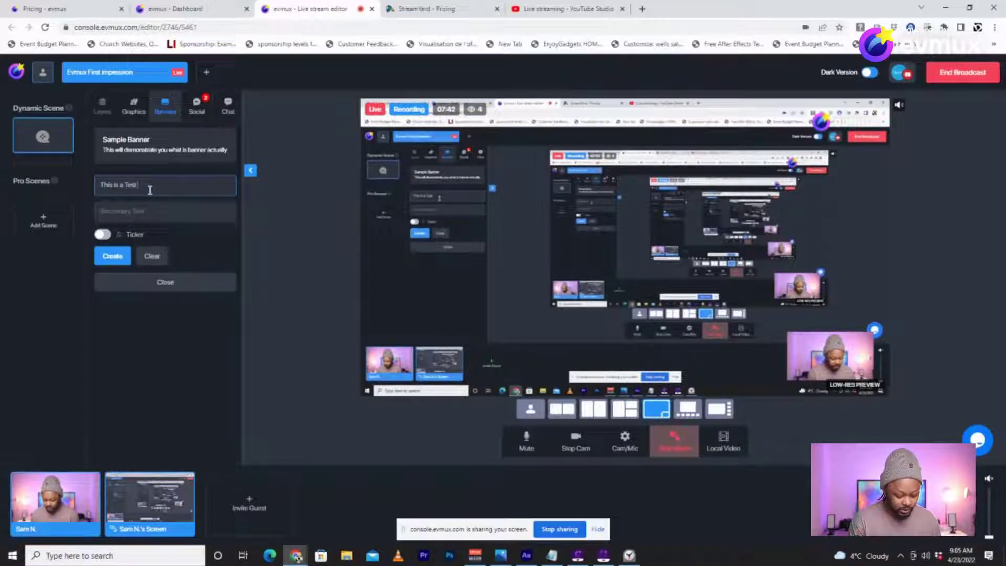
text( Banner)
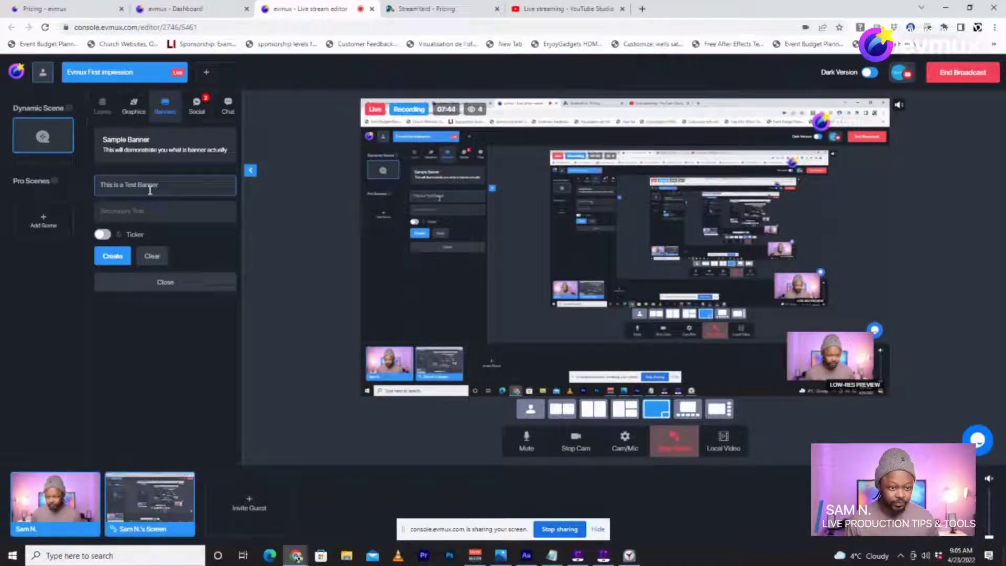
- Add the secondary text "Test", make the banner a ticker, and create it and show it on the stream
click(146, 214)
text(Test)
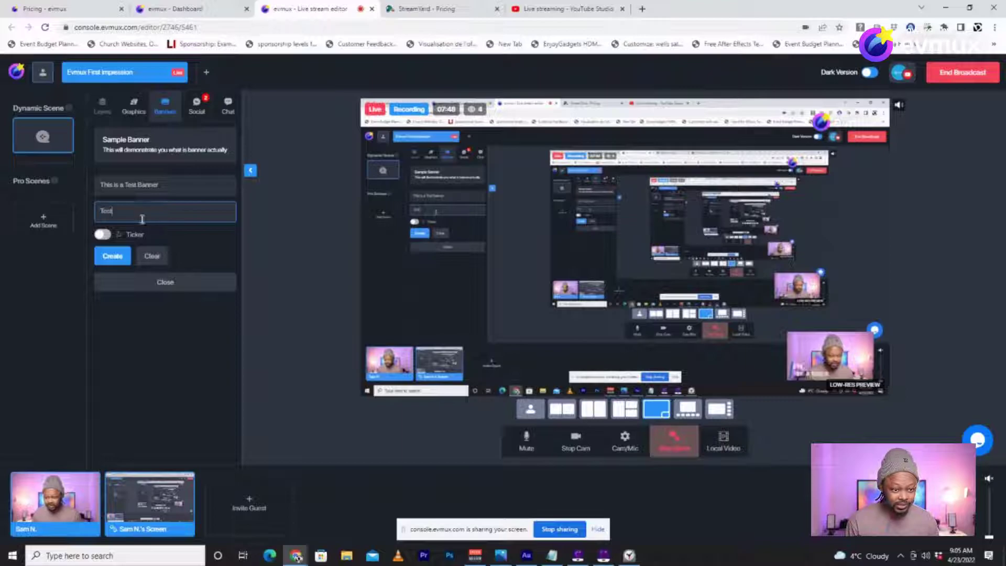
click(101, 235)
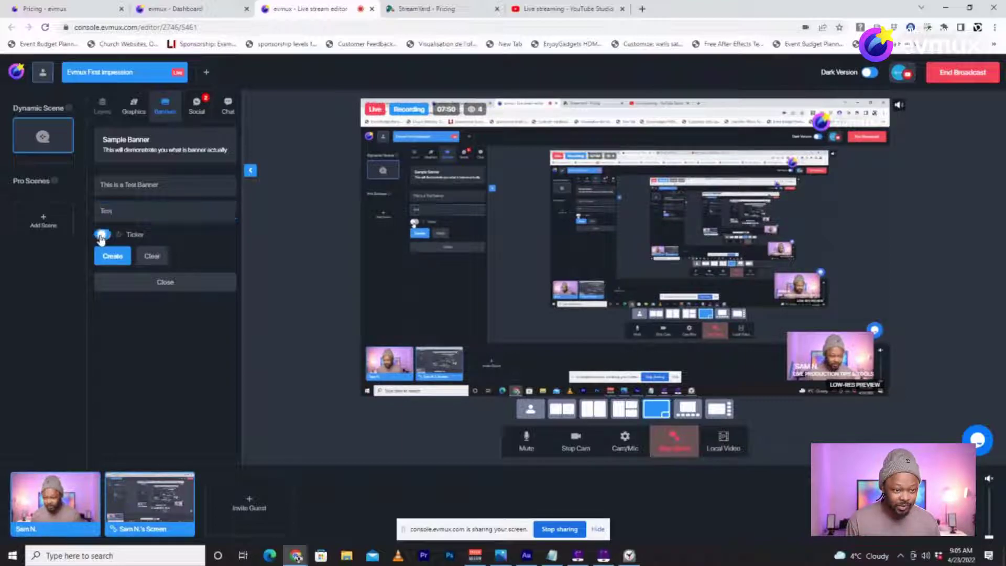
click(112, 256)
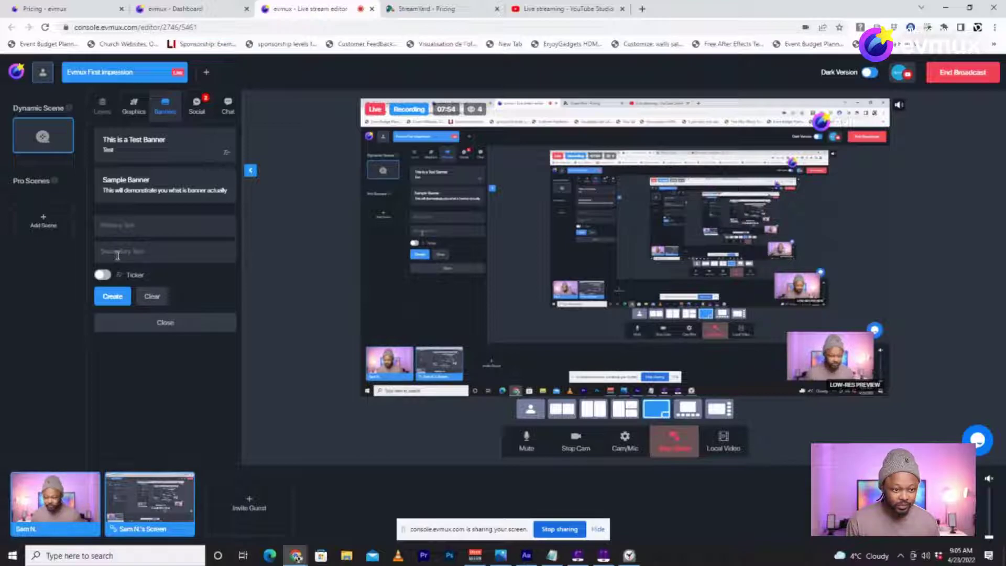
click(169, 147)
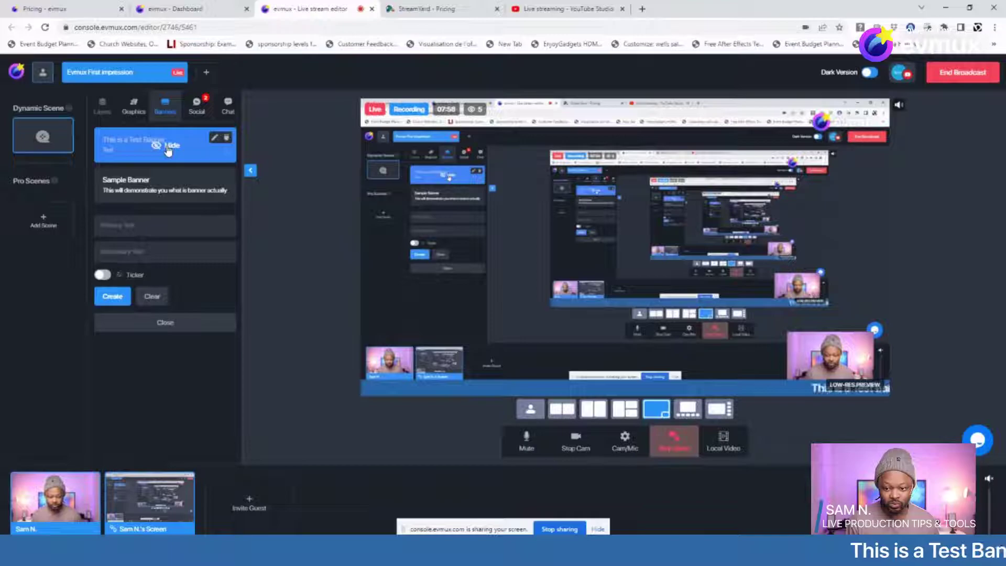
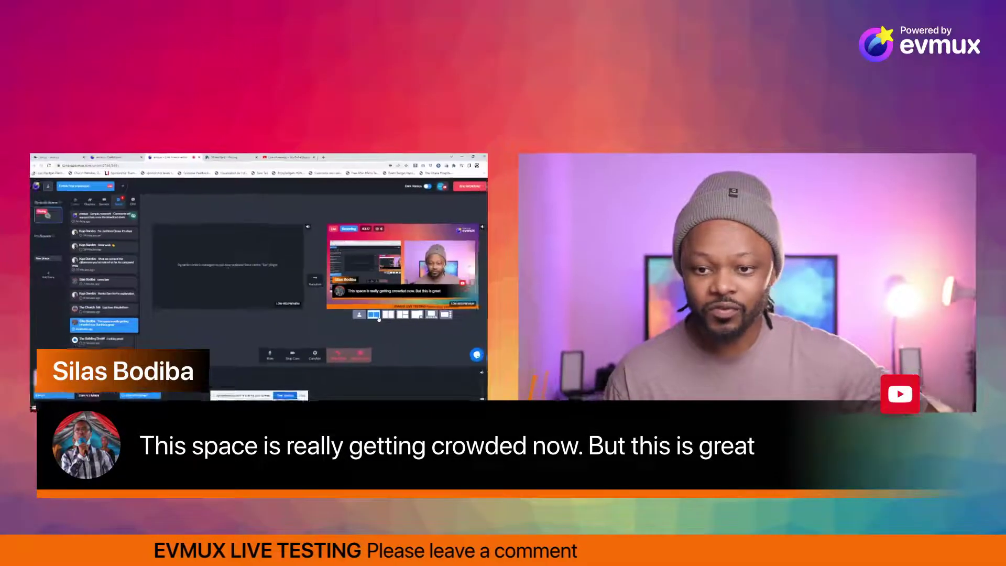
- Change the live layout to the full shared screen with a small corner camera, and load the New Scene pro scene in the preview
click(416, 314)
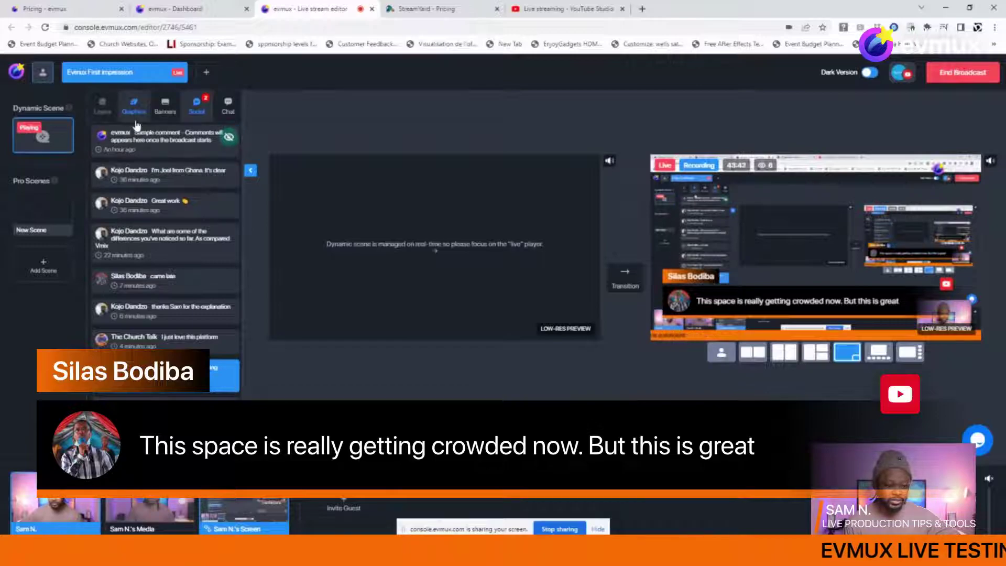
mouse_move(40, 216)
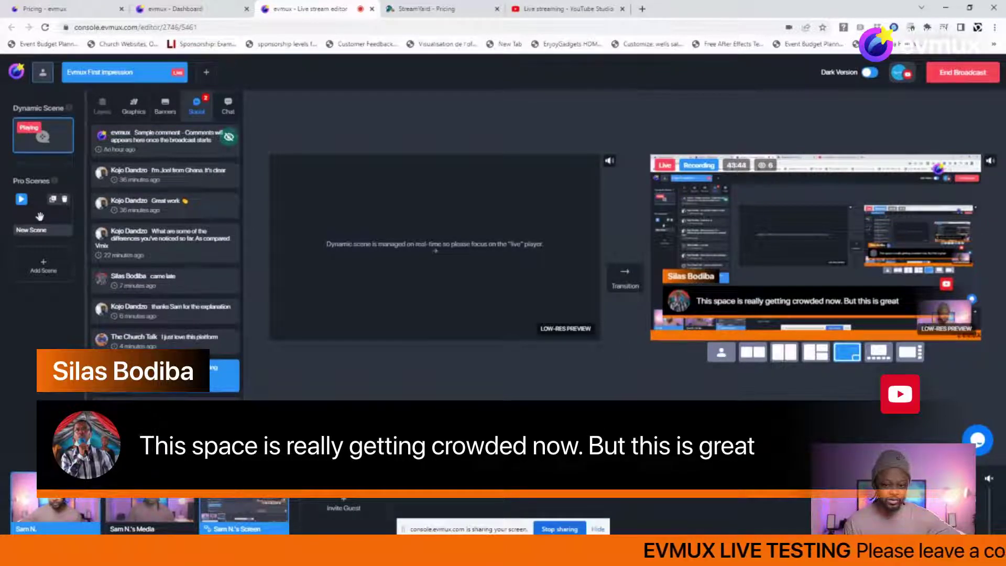
click(37, 218)
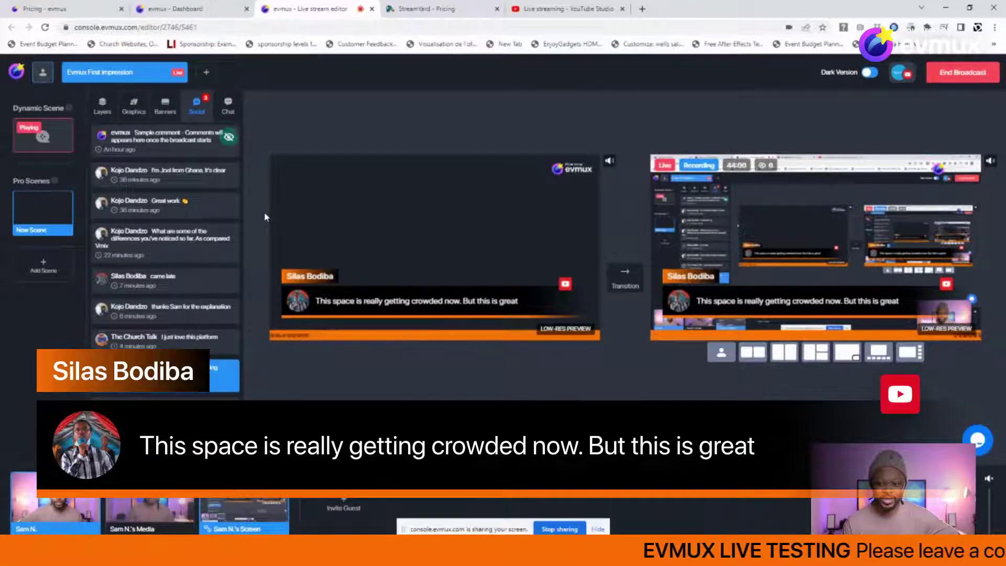
mouse_move(111, 140)
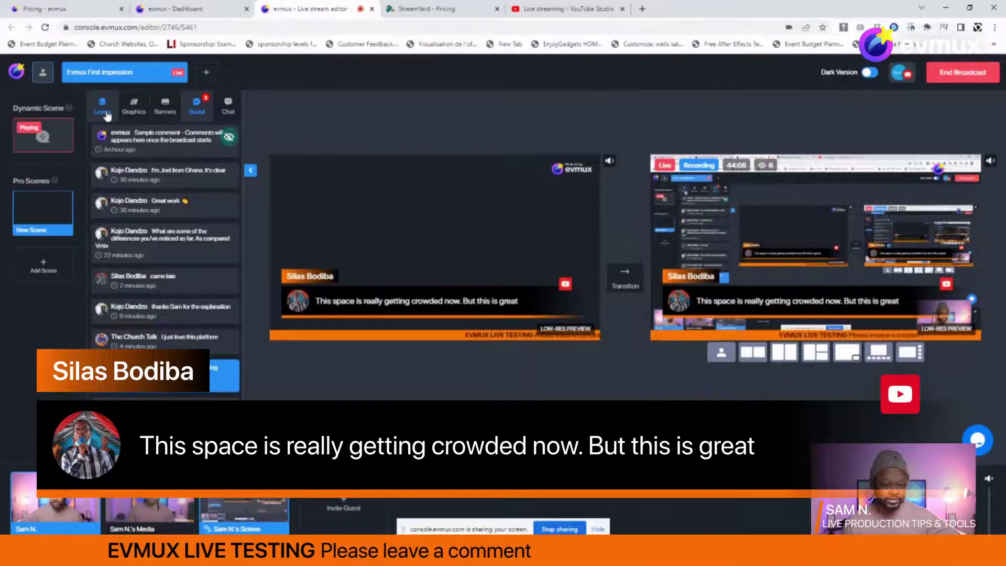
mouse_move(187, 221)
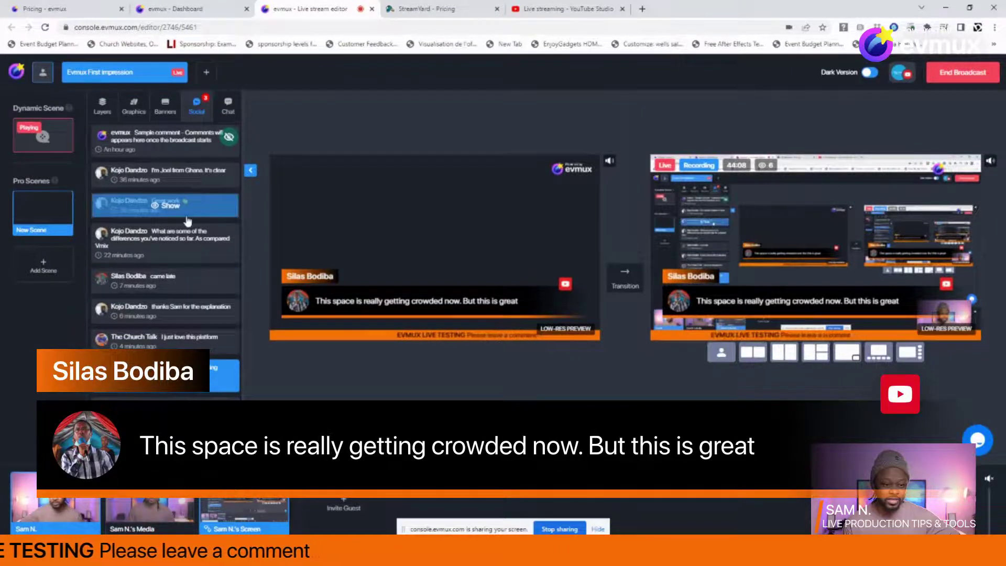
- Hide the EVMUX LIVE TESTING banner from the stream and show it again
click(169, 113)
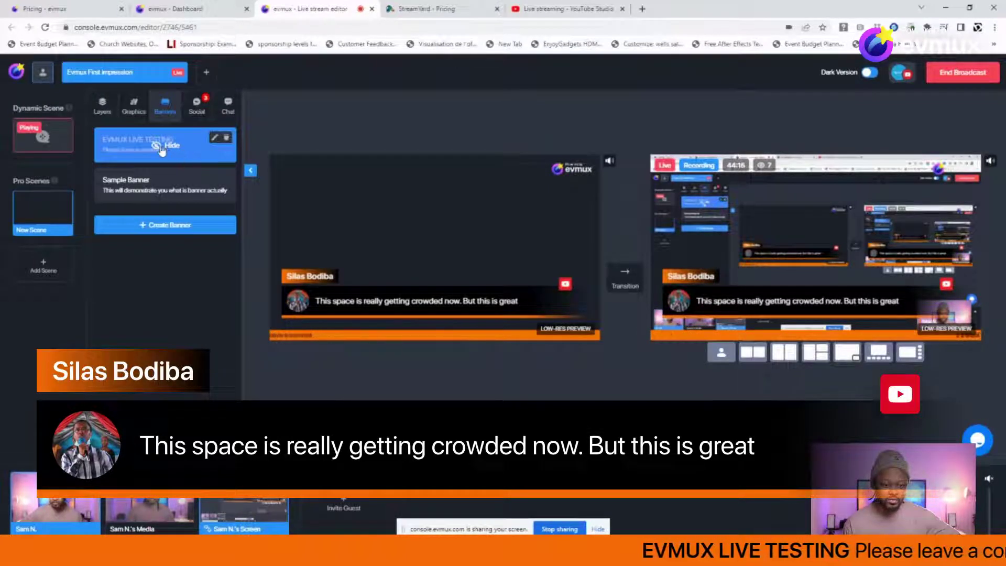
click(169, 146)
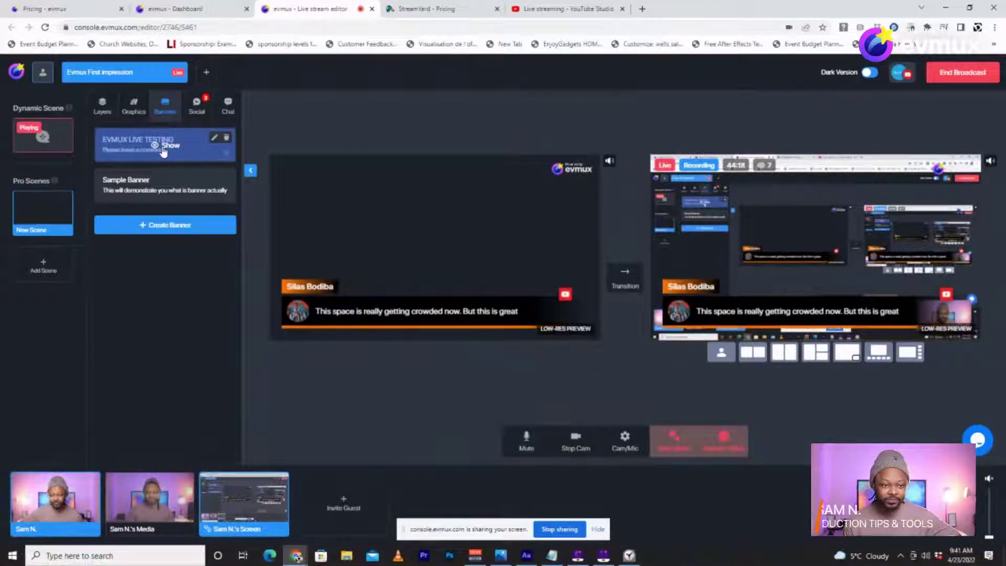
click(163, 149)
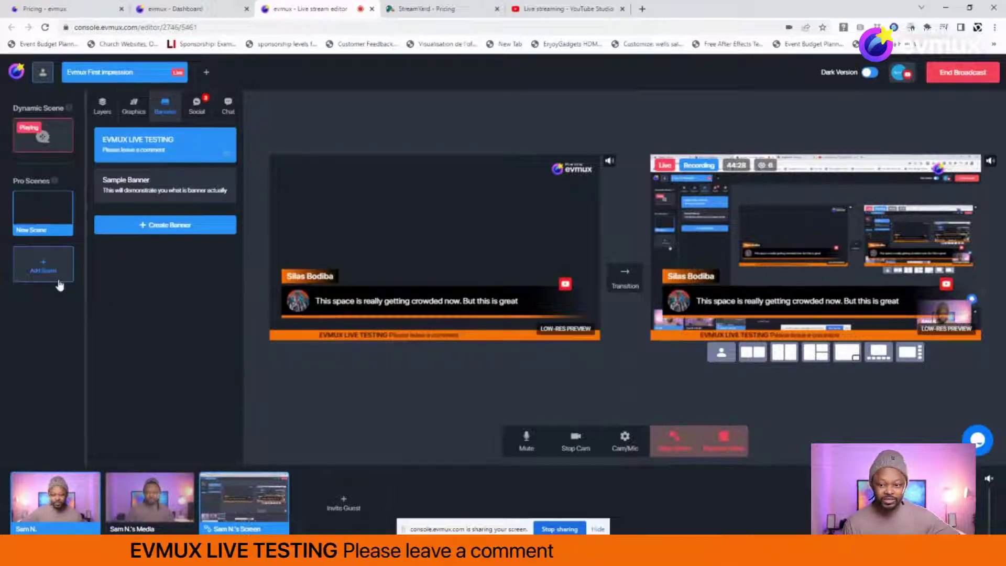
- Create an empty default pro scene and look at the Remote Guest option among its layer types
click(44, 269)
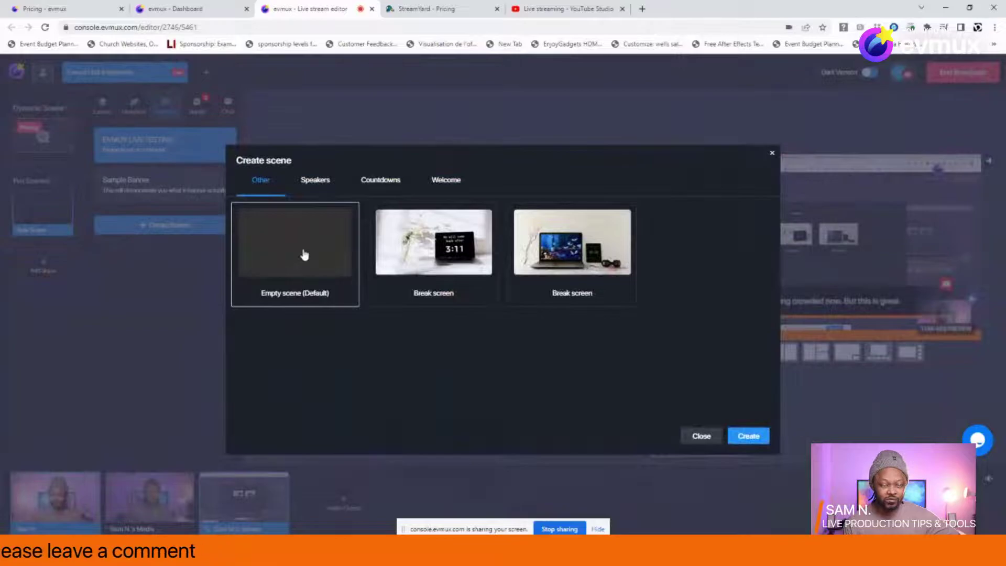
click(757, 440)
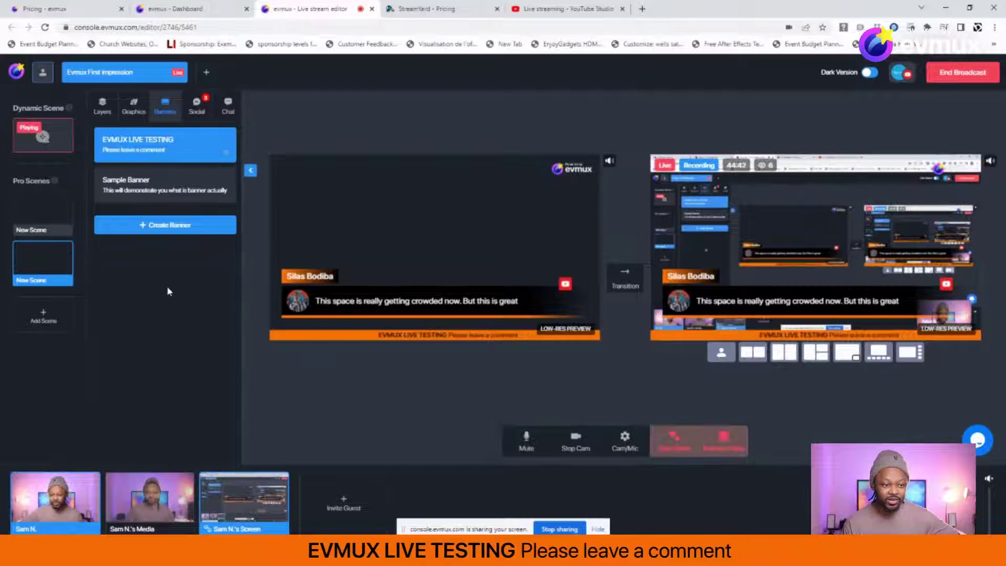
click(104, 110)
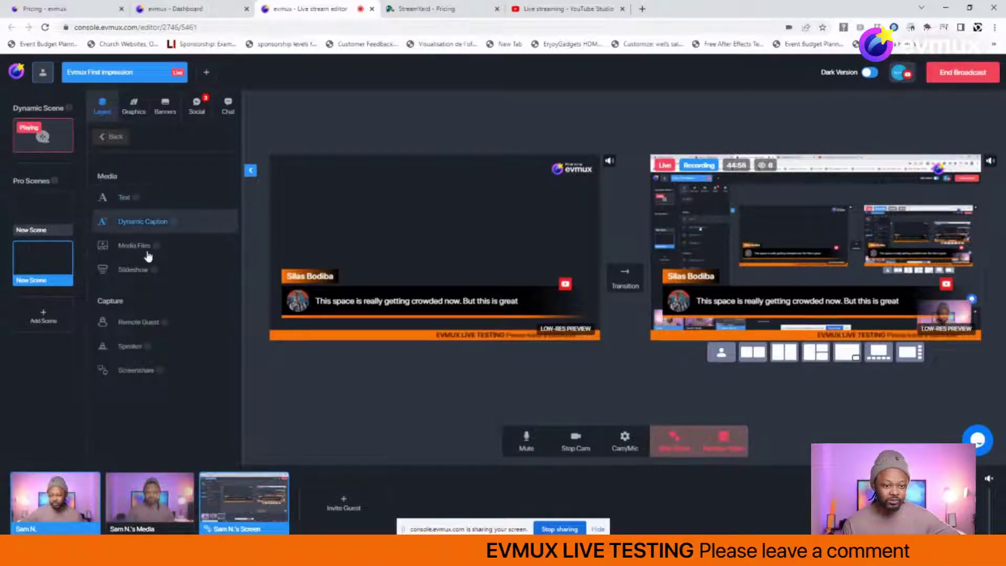
click(138, 322)
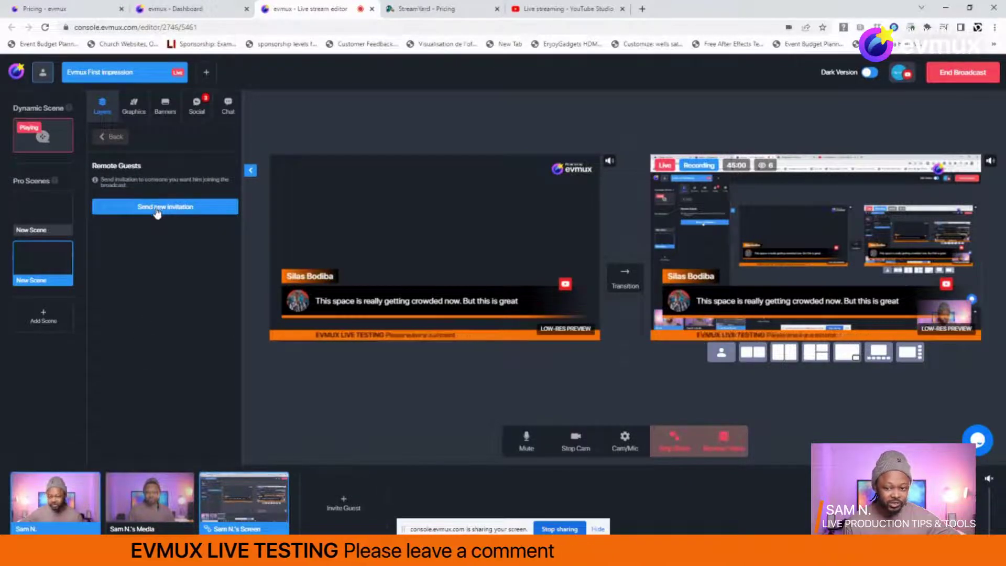
click(117, 140)
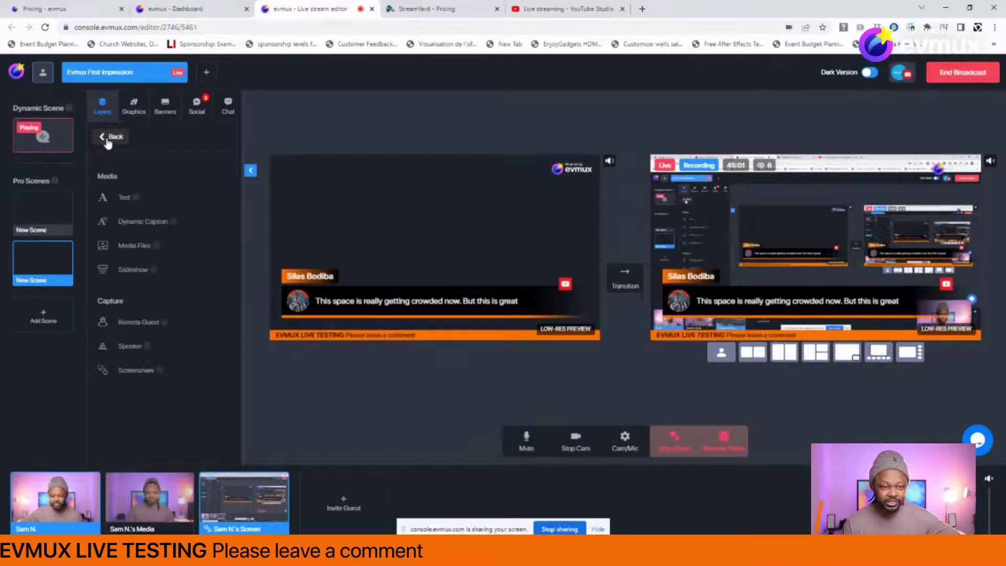
- Add a text layer to the new scene, shrink its box and place it in the scene's upper-left corner
click(119, 199)
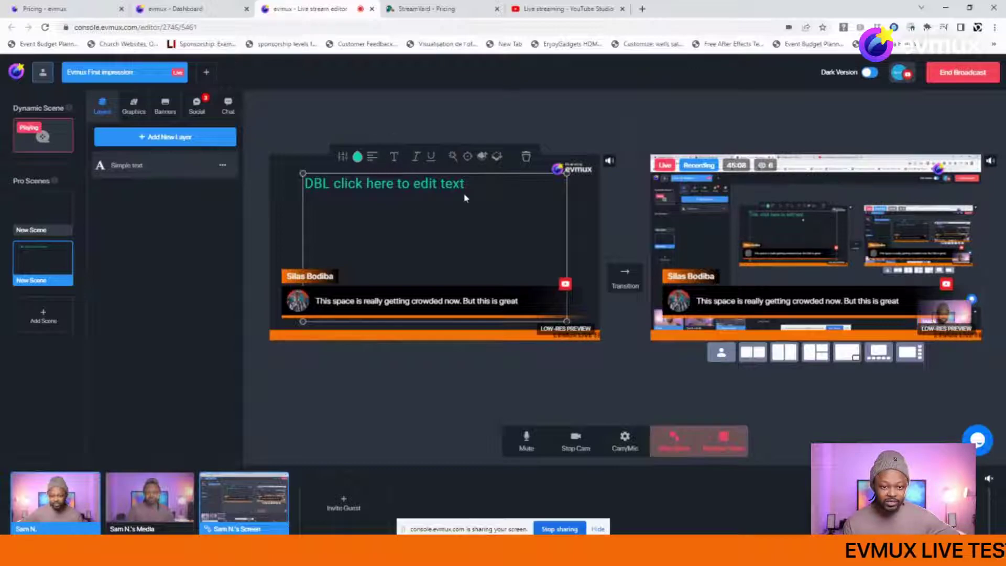
drag(432, 219, 434, 215)
drag(311, 172, 344, 177)
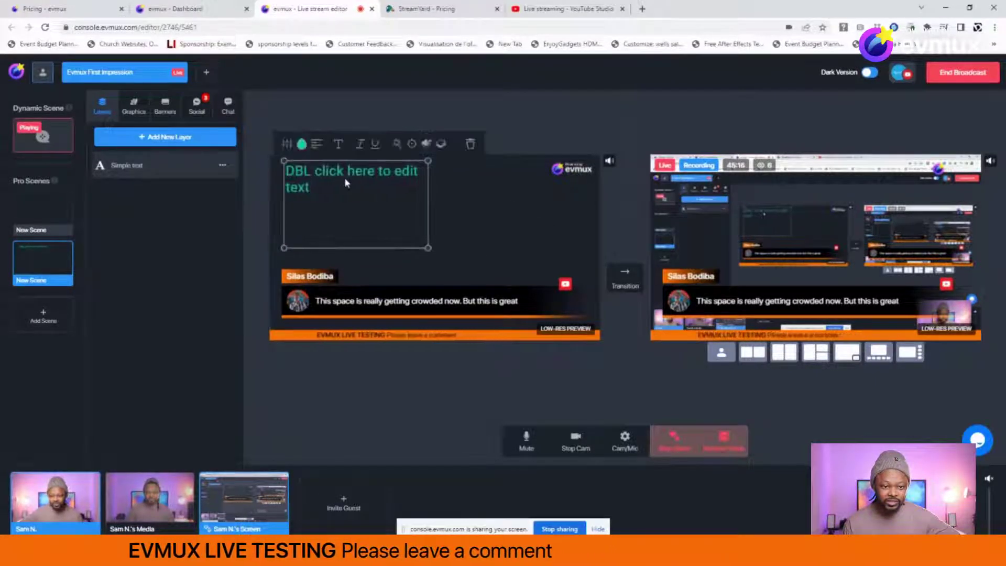
- Set the text layer's font to Lato
click(338, 145)
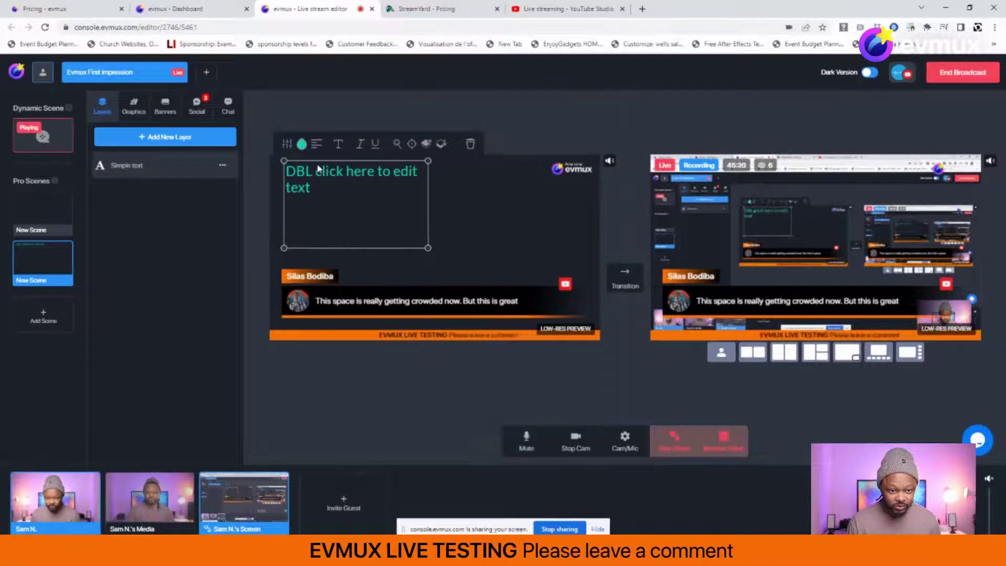
click(339, 145)
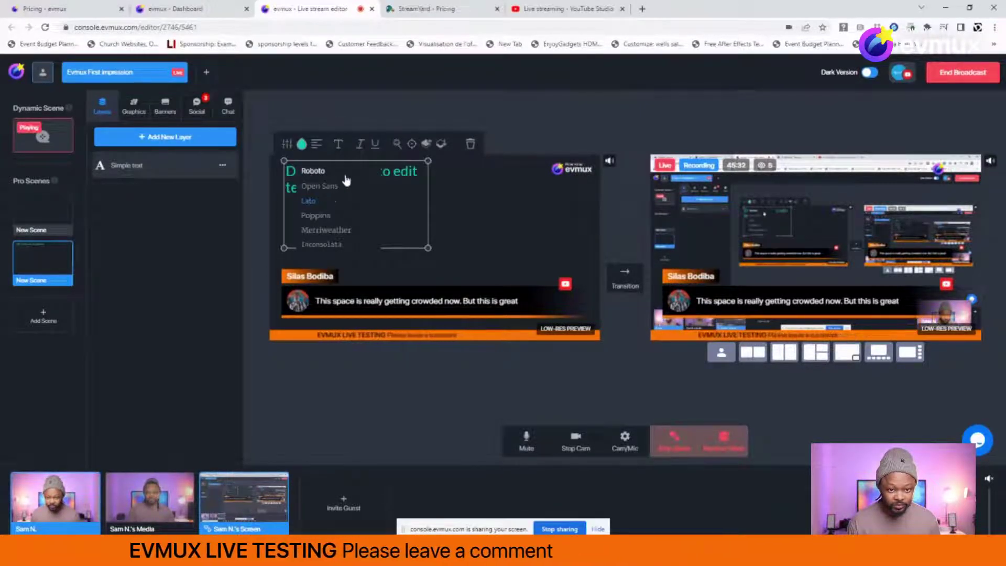
click(402, 177)
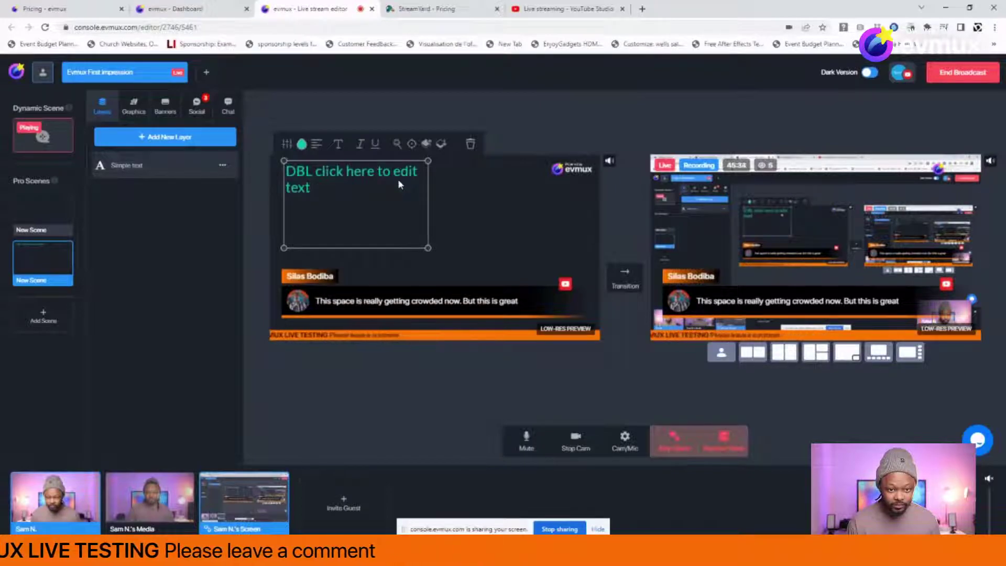
- Replace the text layer's placeholder with "Live Production Tips & Tools"
double_click(398, 178)
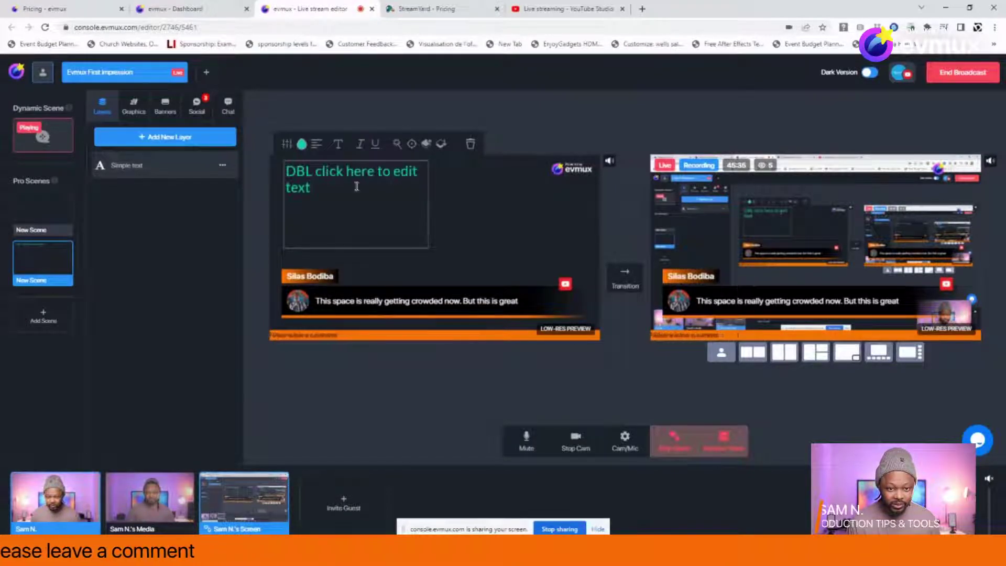
drag(309, 188, 280, 172)
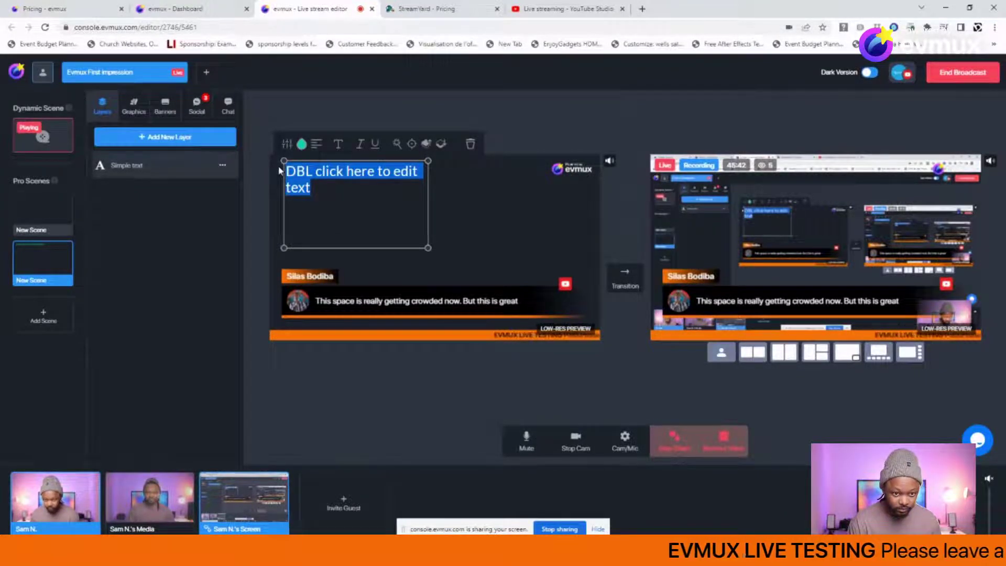
click(319, 192)
key(ctrl+a)
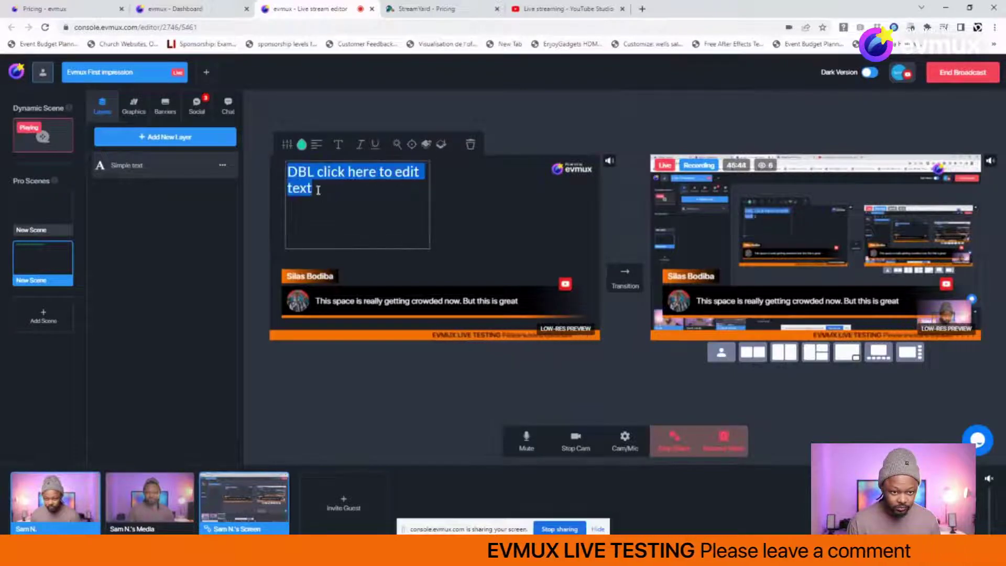
key(BackSpace)
text(Live)
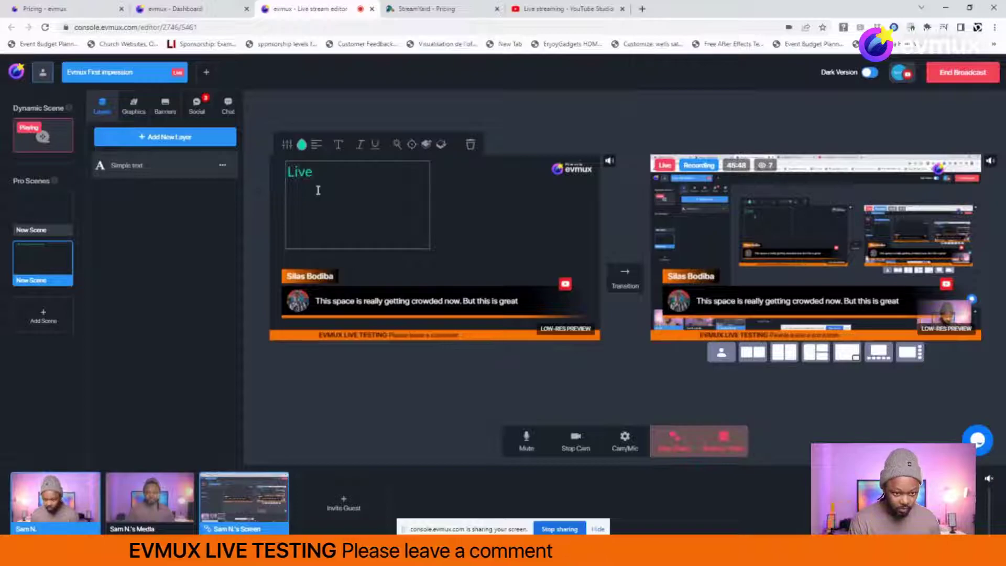
text( Production Tips & Tools)
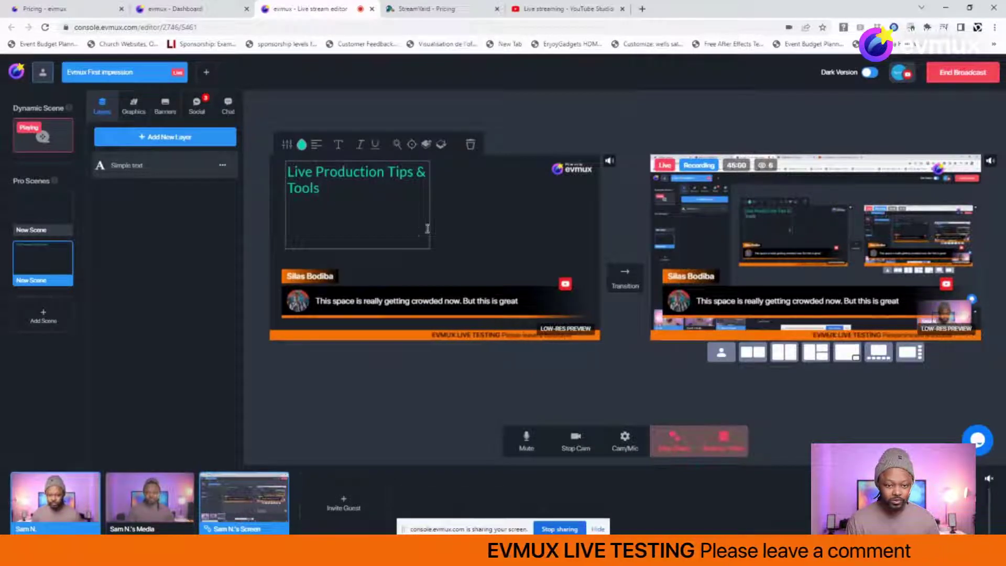
click(472, 206)
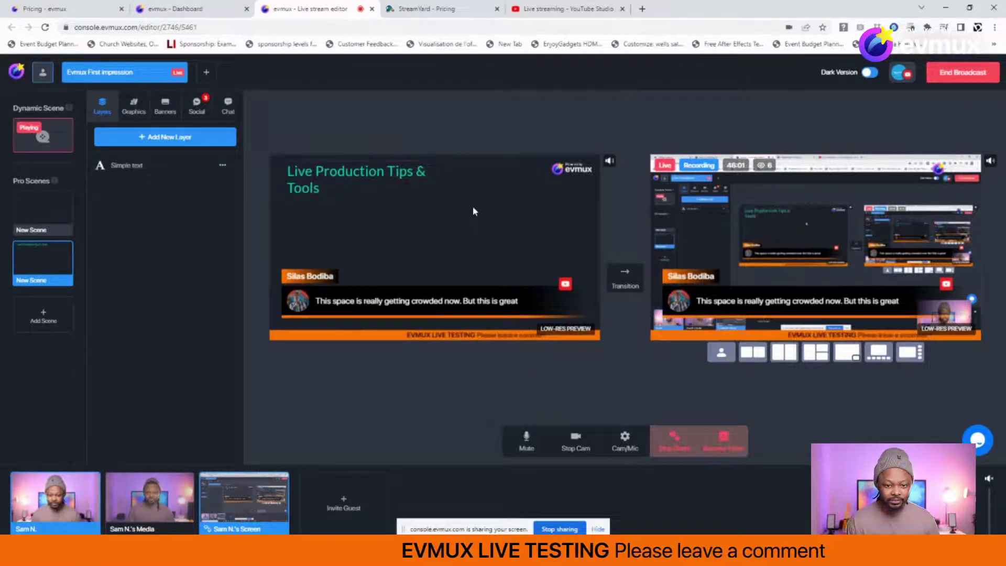
- Resize the text box so the title fits on one line and move it to the scene's lower-left edge
click(377, 176)
drag(429, 248, 489, 249)
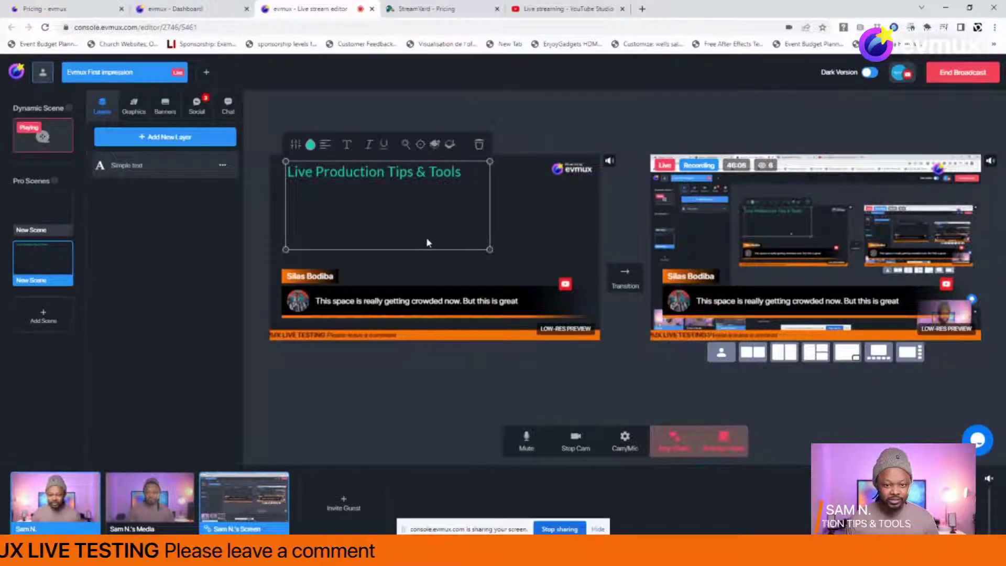
drag(393, 176, 444, 212)
mouse_move(517, 271)
mouse_down()
mouse_move(396, 226)
mouse_move(476, 269)
mouse_move(508, 272)
mouse_up()
drag(428, 199, 418, 326)
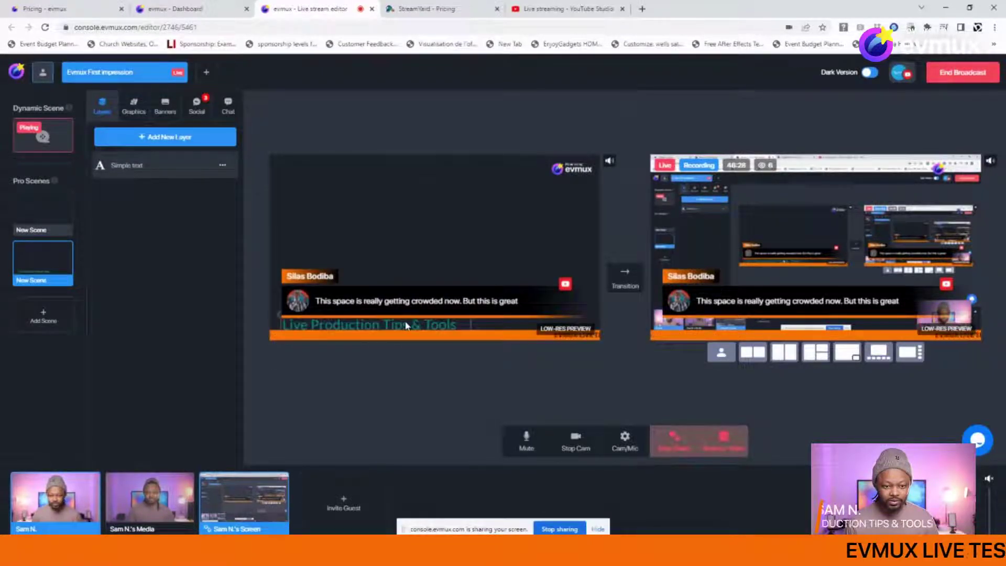
drag(407, 325, 407, 325)
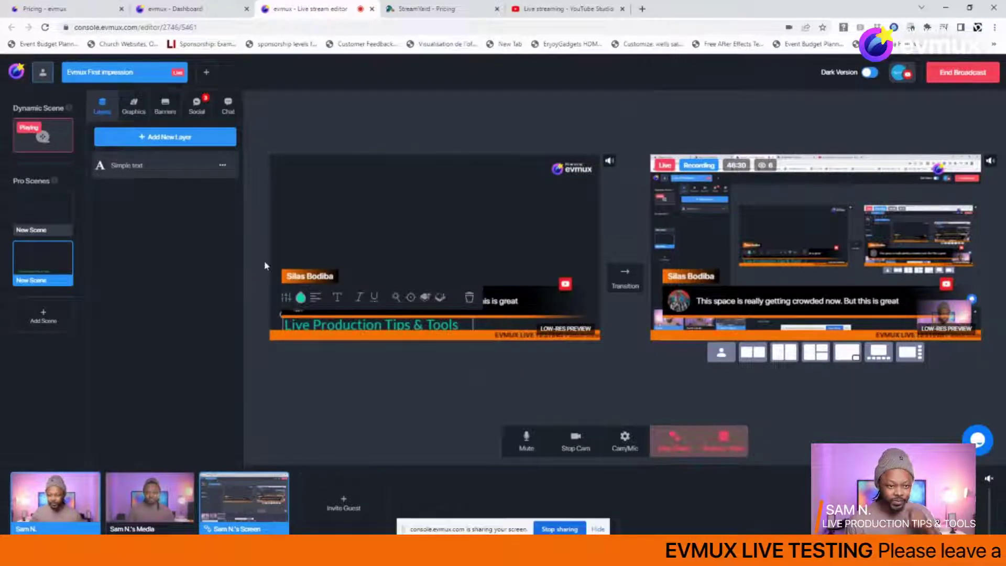
- Hide the featured "This space is really getting crowded now" viewer comment from the stream
click(196, 105)
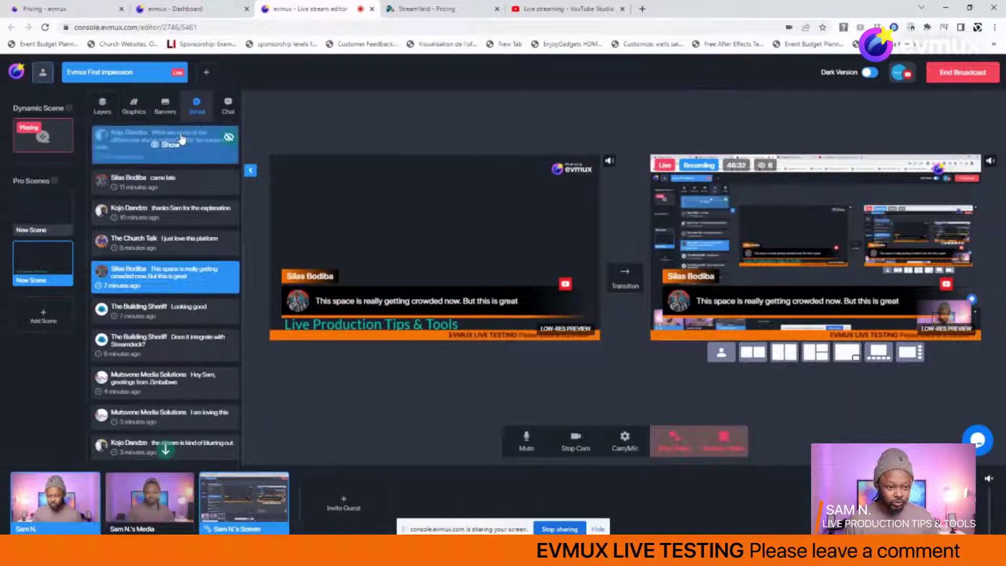
click(161, 280)
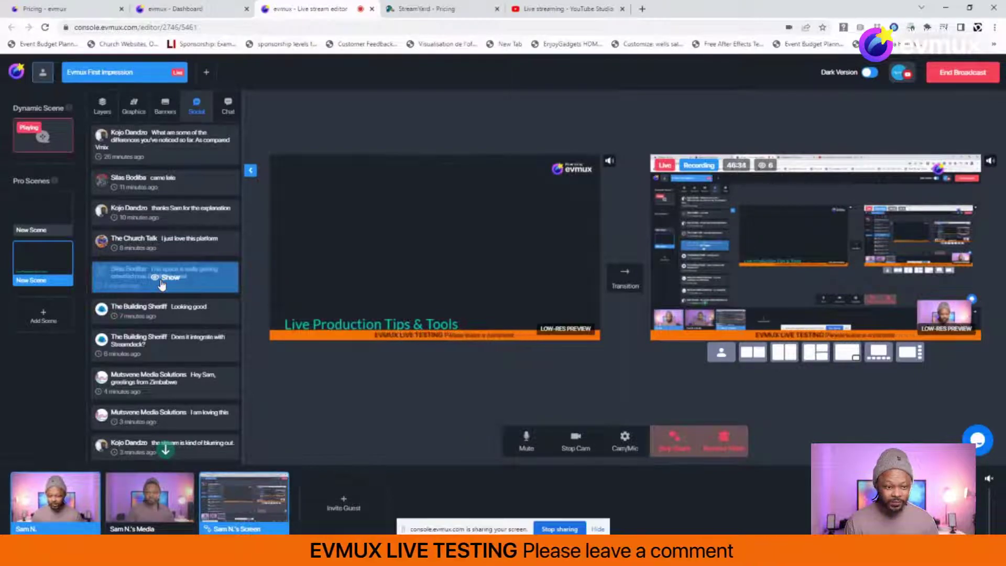
click(162, 282)
click(161, 283)
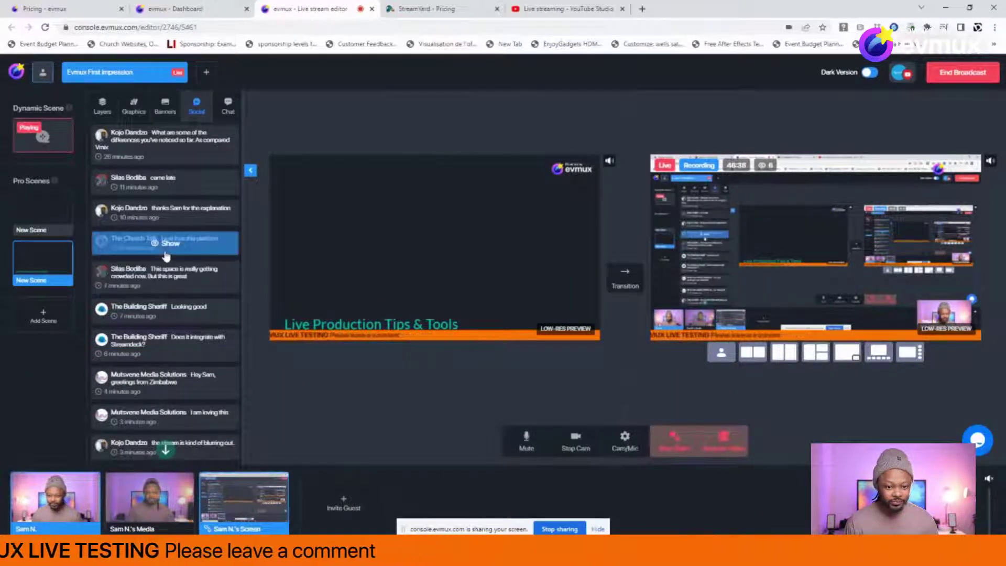
- Hide the EVMUX LIVE TESTING banner and shift the title text further into the scene's lower-left corner
click(170, 114)
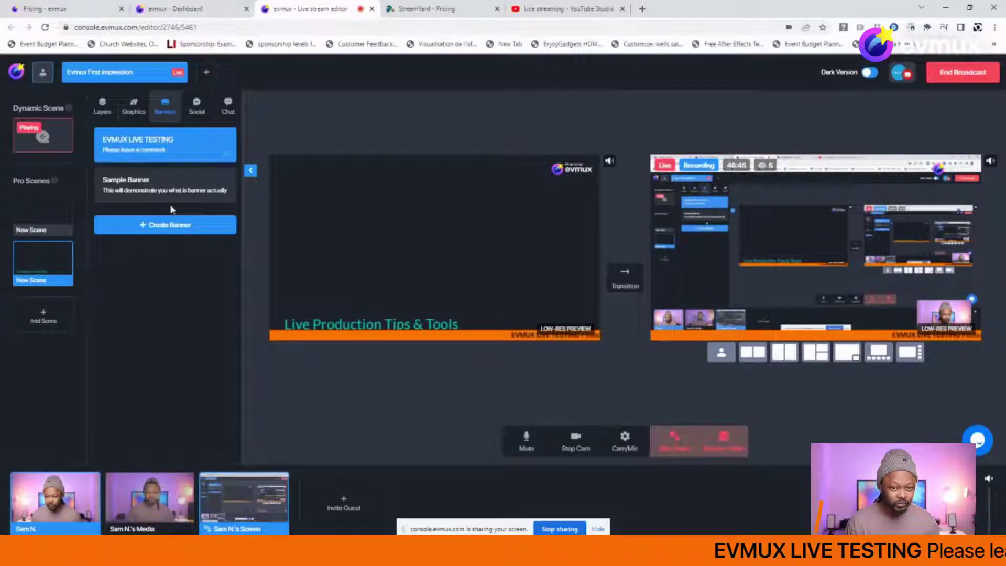
click(154, 150)
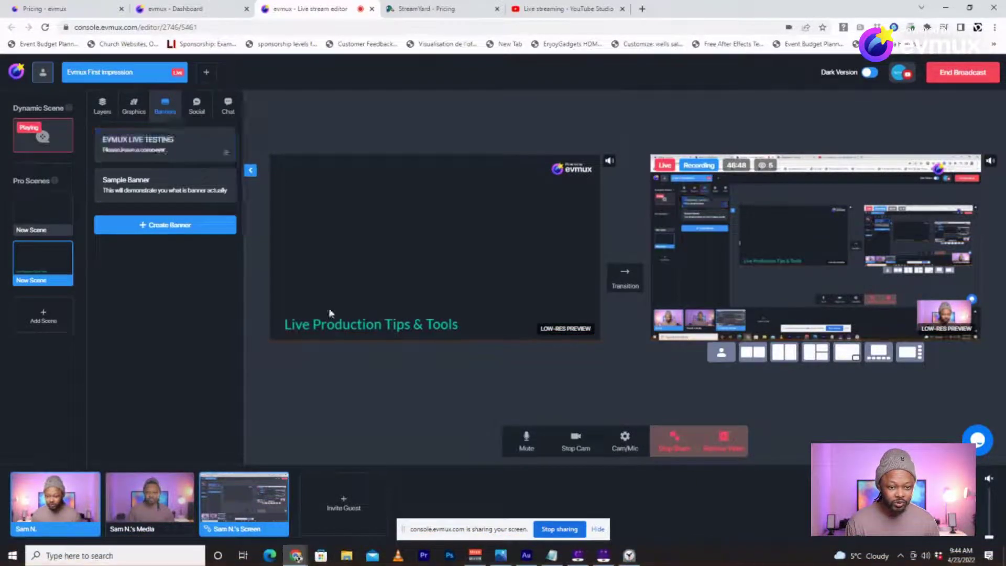
click(407, 328)
drag(407, 328, 398, 330)
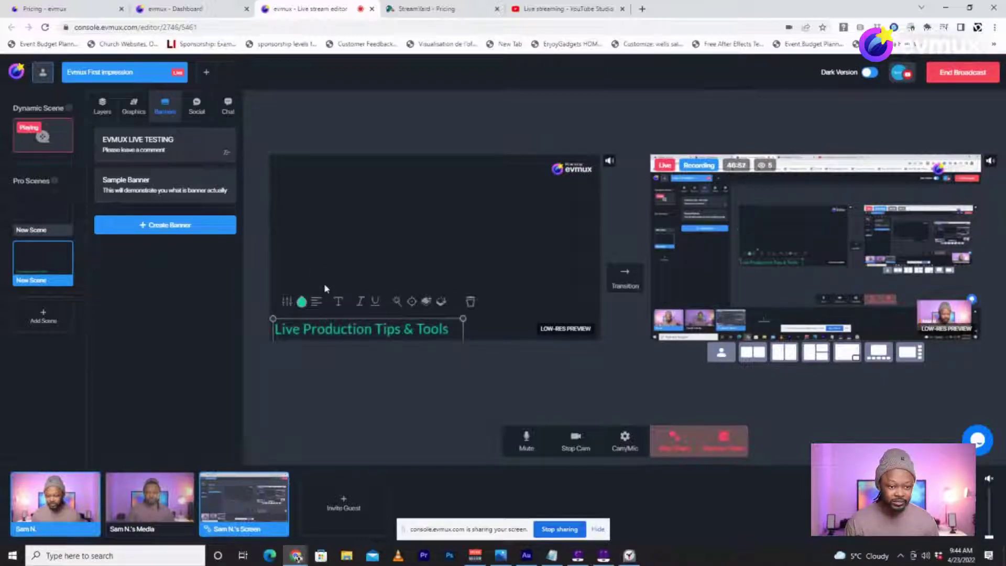
- Look through the Brand Settings and Overlay sections of the graphics options
click(137, 113)
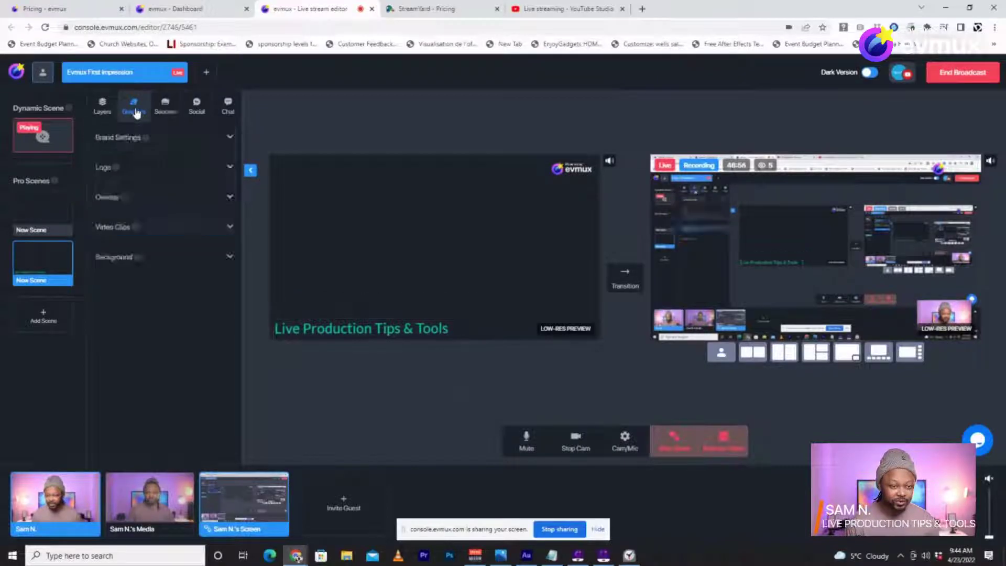
click(212, 145)
click(211, 145)
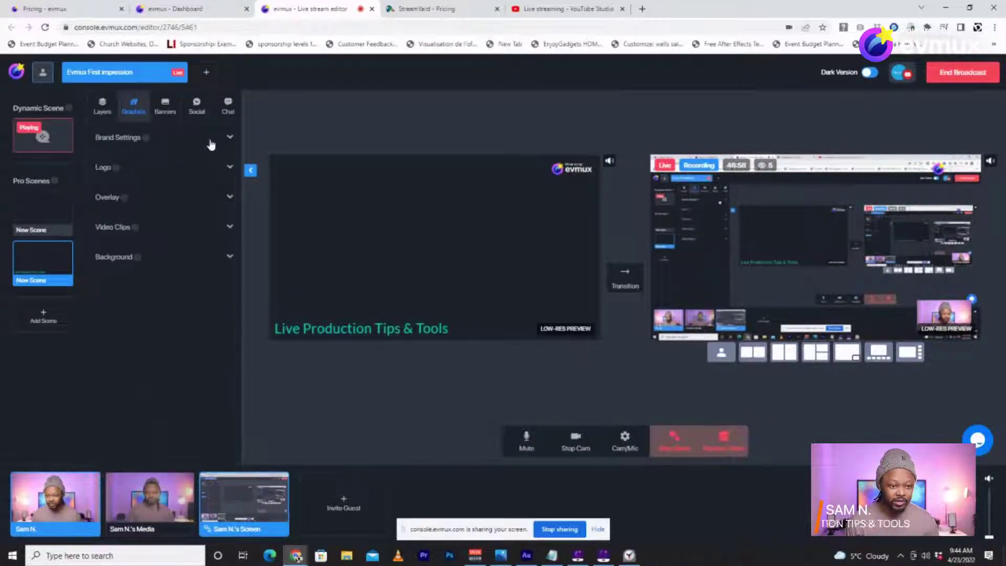
click(170, 205)
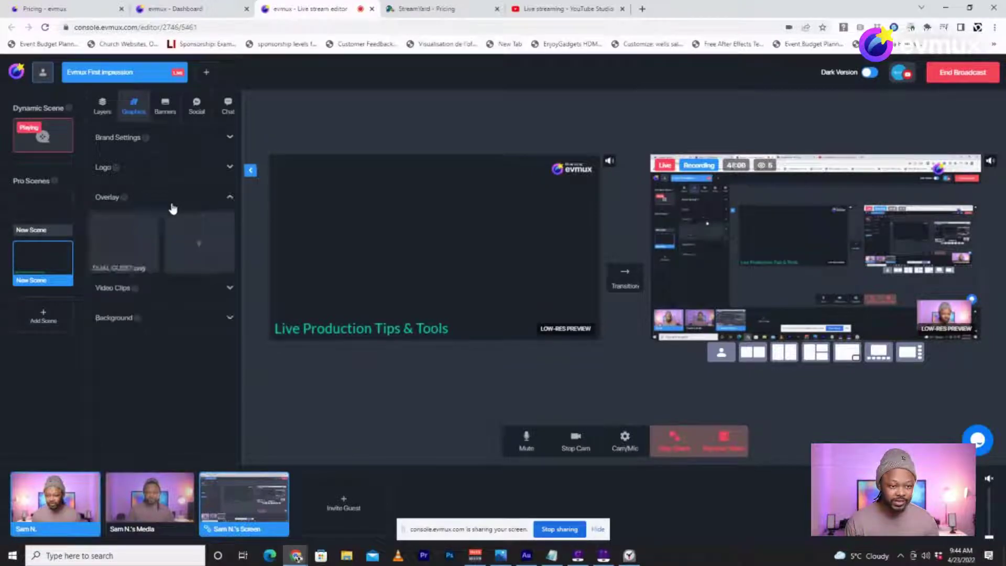
click(183, 197)
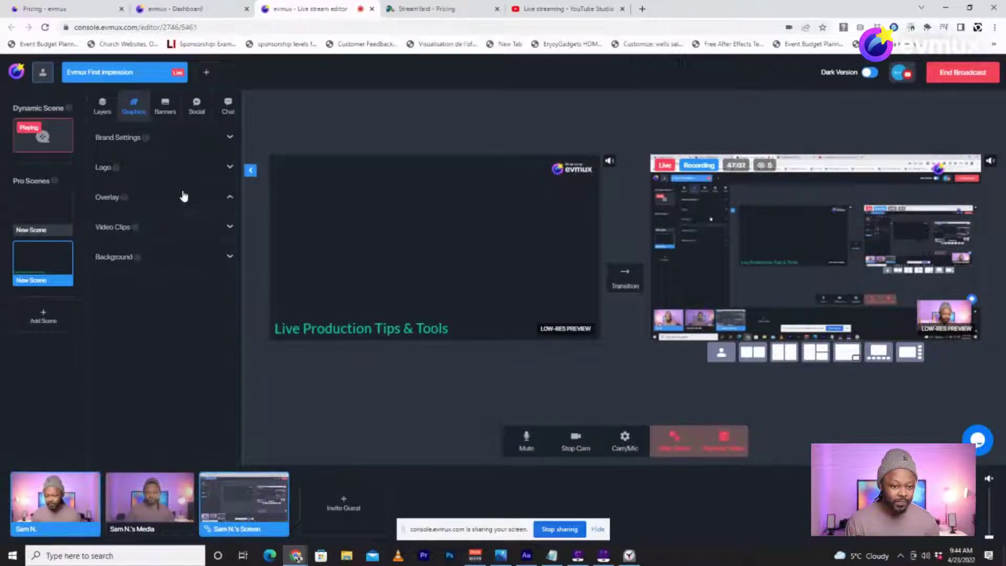
- Upload the "MOKERLINK POE SWITCH review" video from the 2022 YOUTUBE VIDEO folder as a video clip
click(166, 230)
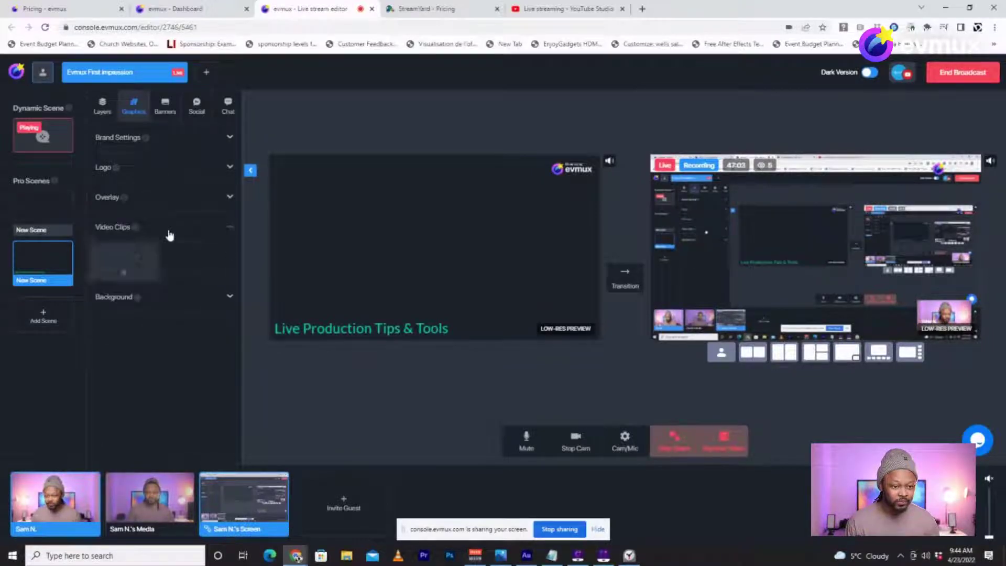
click(125, 275)
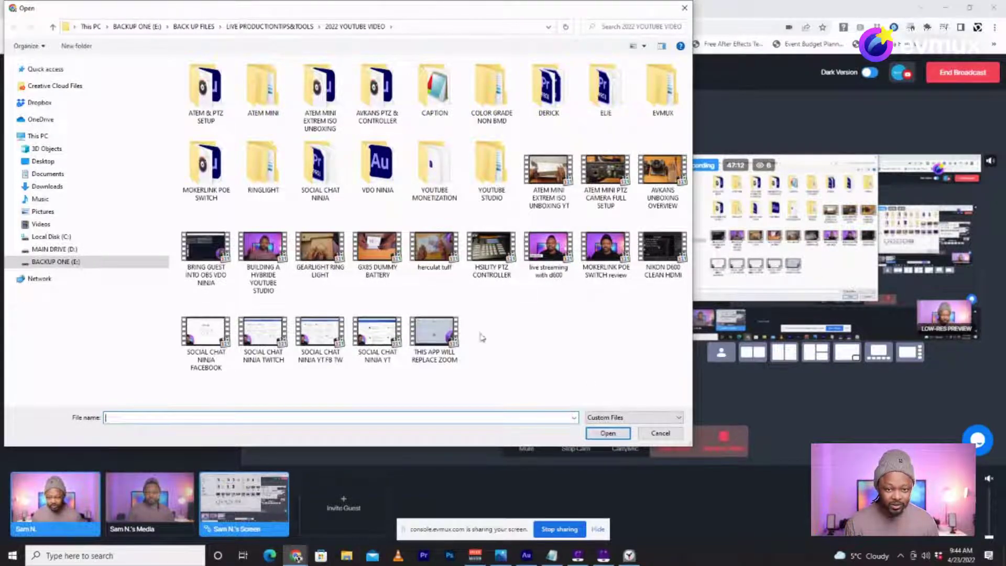
click(605, 249)
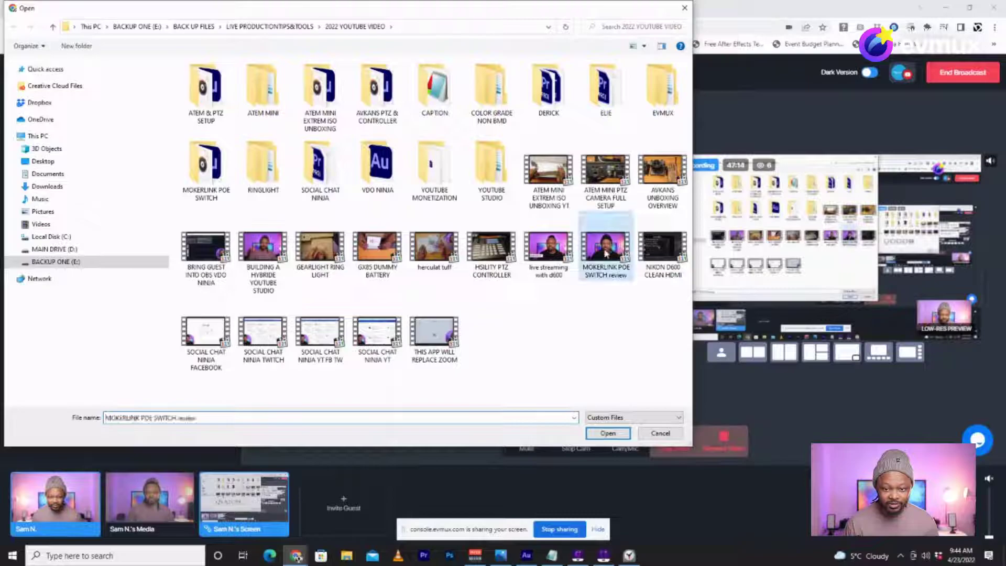
click(597, 433)
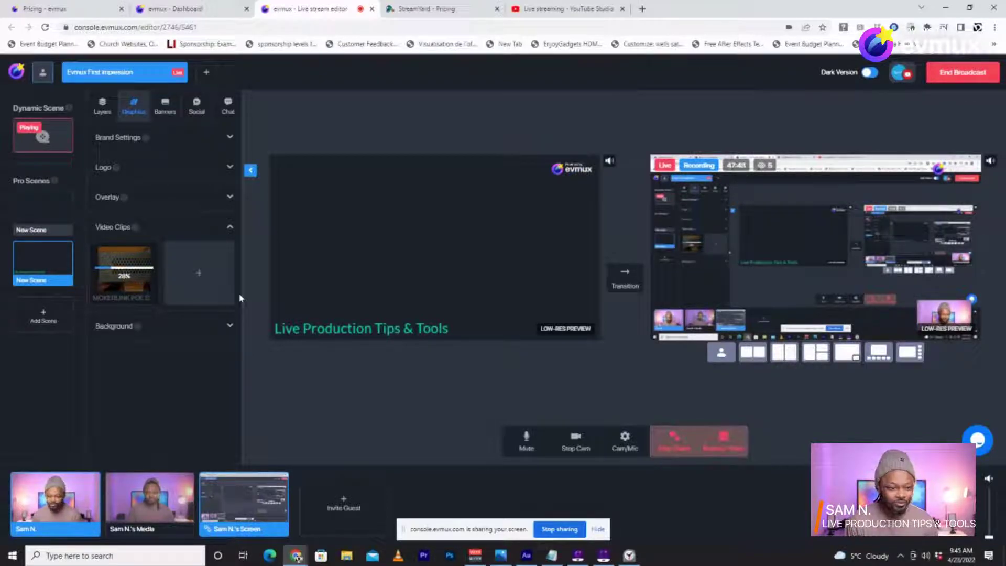
mouse_move(133, 280)
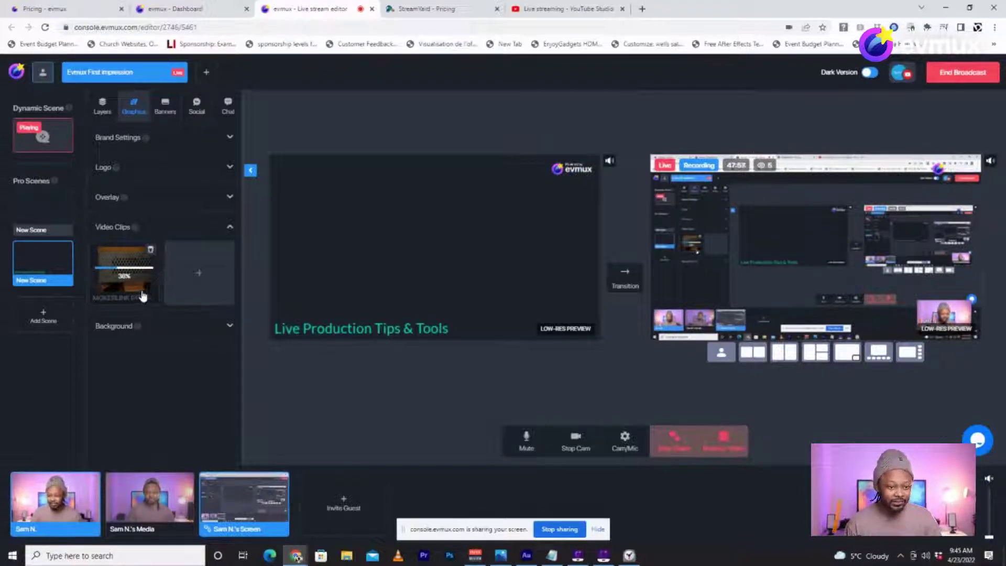
- Hide the color-2174045.png background and show it again
click(164, 330)
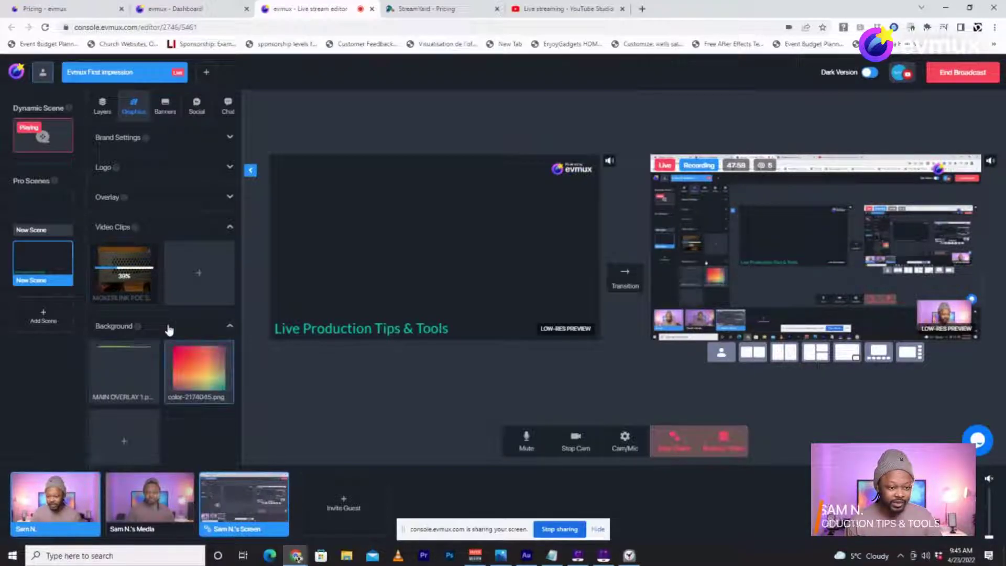
click(204, 376)
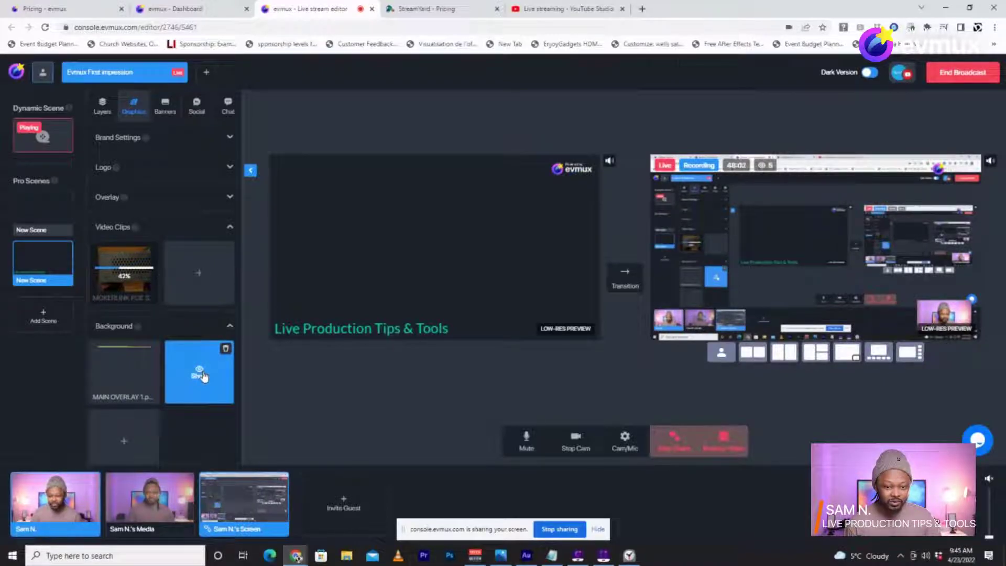
click(199, 377)
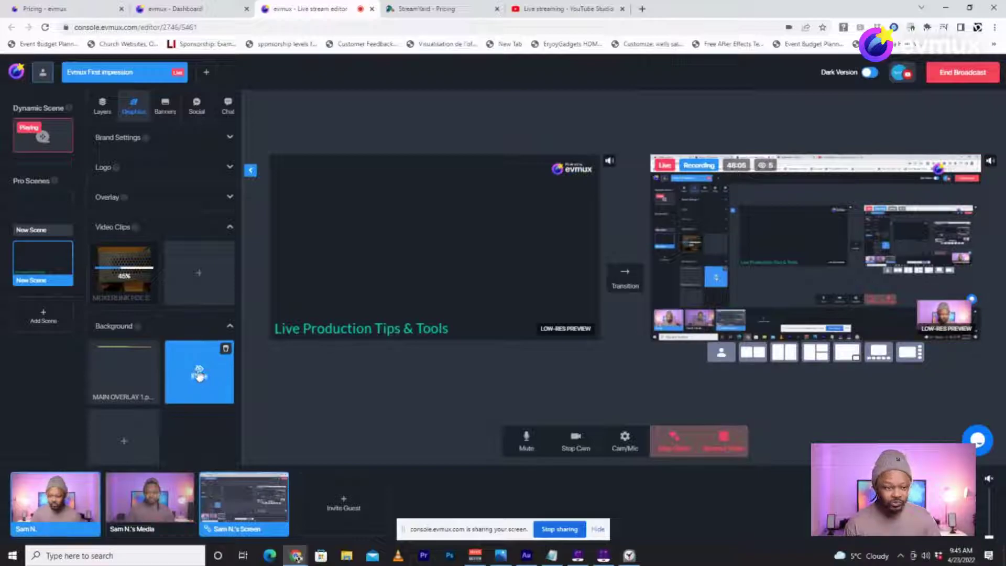
- Look through the banners, the viewers' social comments and the group chat
click(164, 105)
click(189, 112)
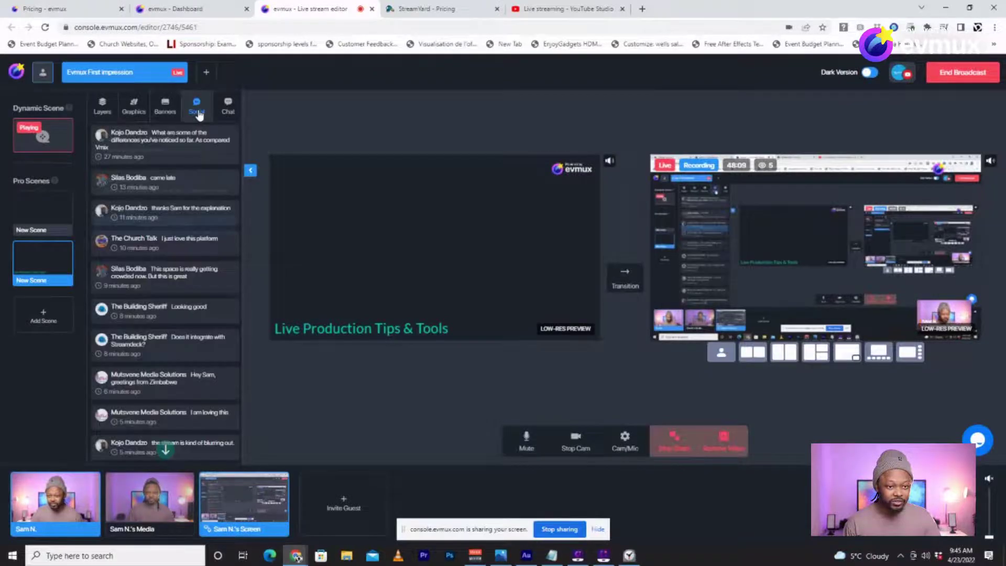
click(228, 113)
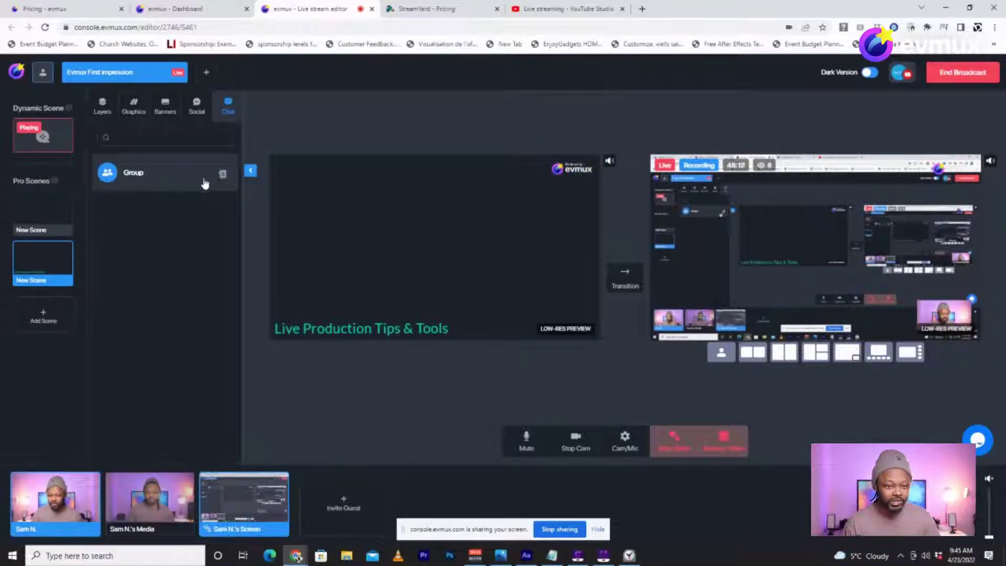
- Add the editor's camera to the pro scene as a Speaker layer
click(100, 106)
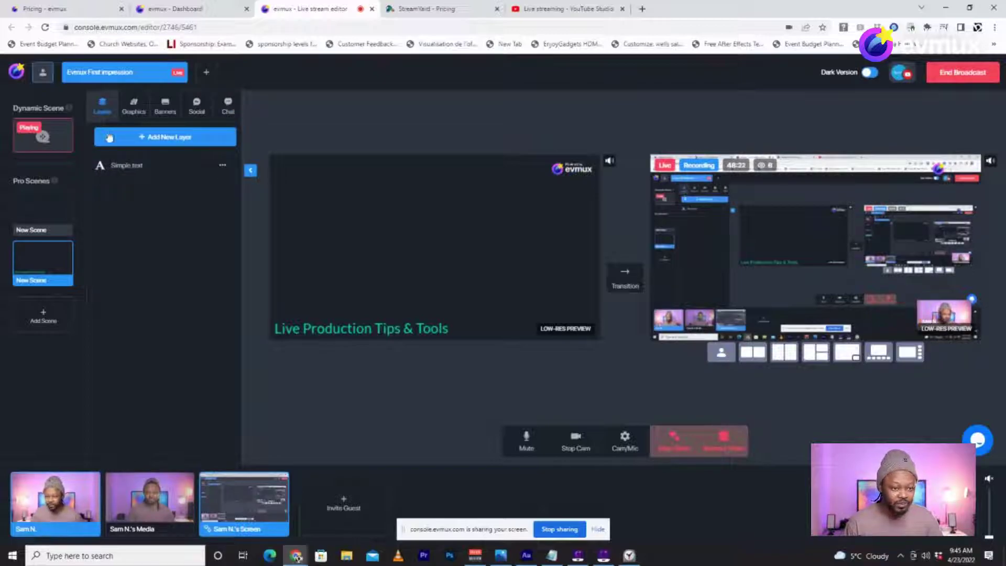
click(148, 142)
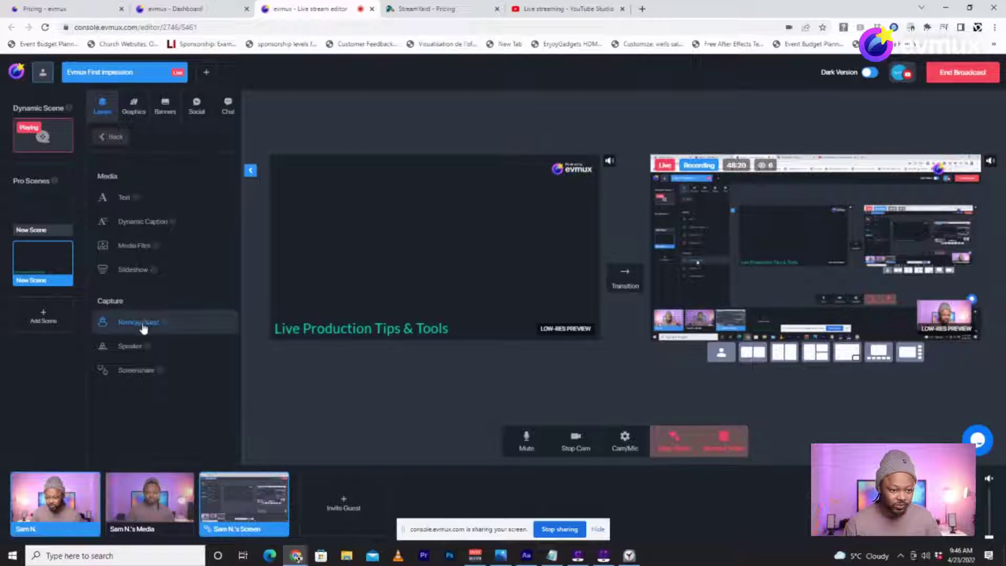
click(146, 350)
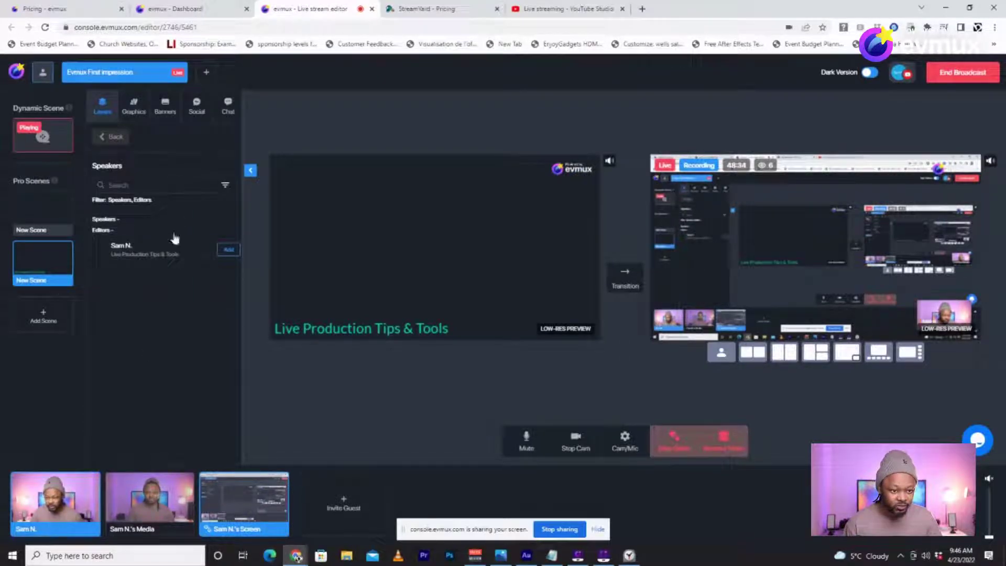
click(234, 252)
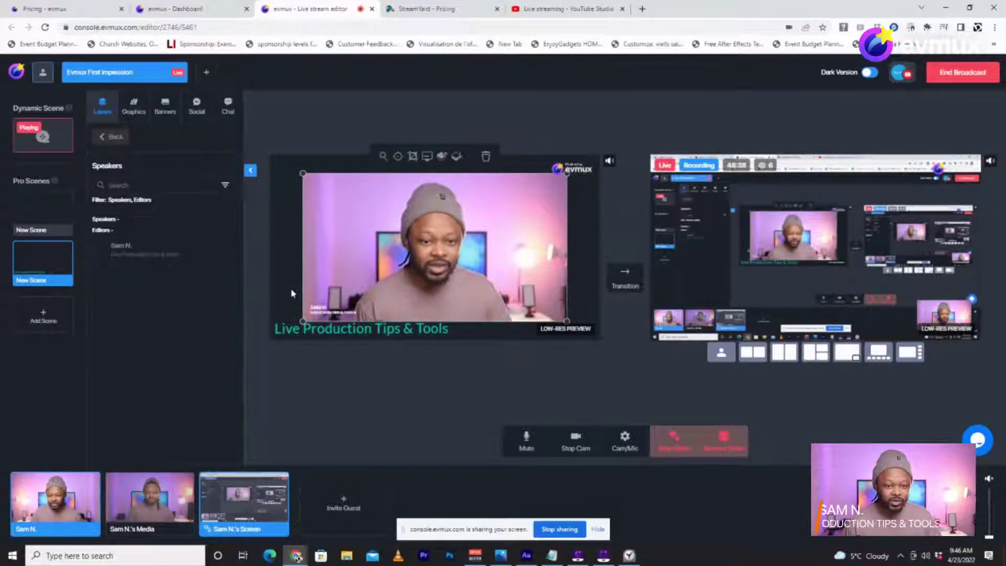
- Shrink the speaker video to roughly half the scene's width and place it just above the title text
drag(511, 253, 506, 258)
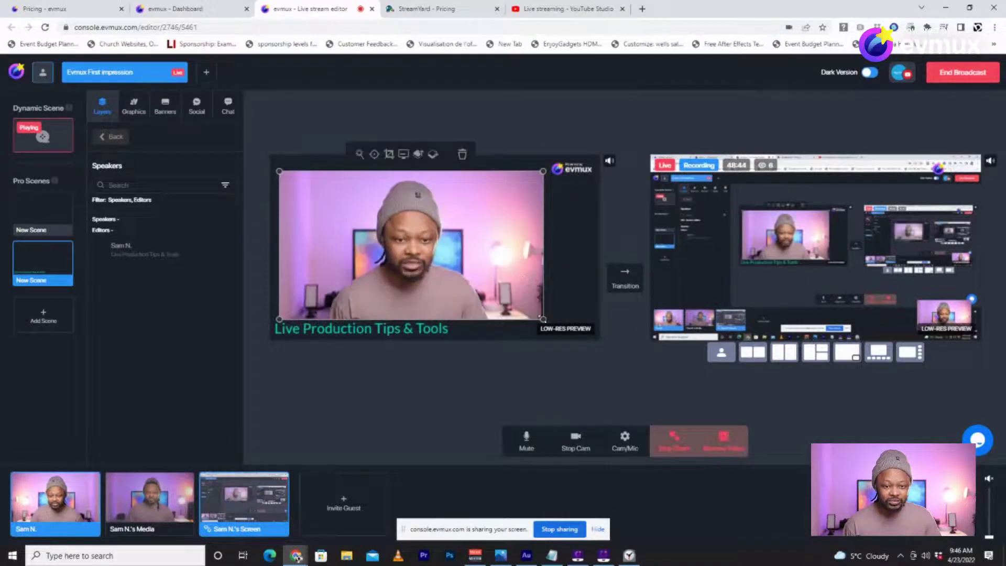
drag(543, 320, 457, 271)
drag(382, 215, 374, 284)
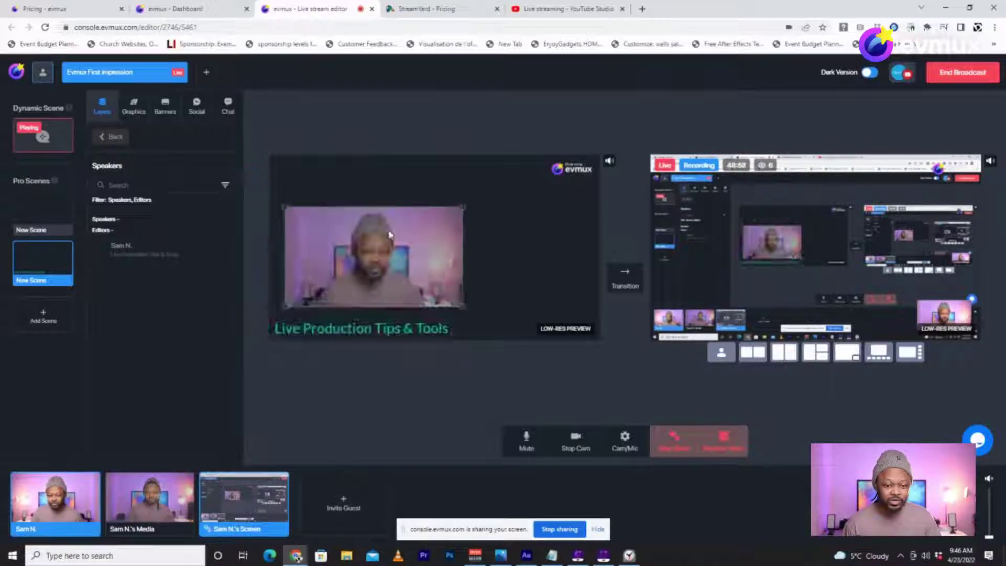
- Move the speaker video to the scene's top-left corner and enlarge it to about 60% of the scene's width
click(437, 255)
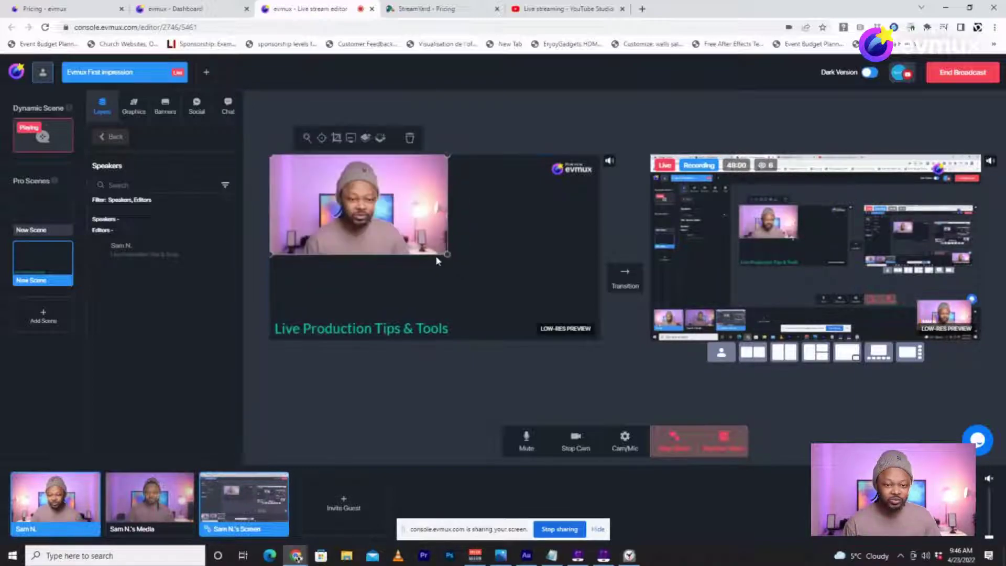
drag(447, 256, 477, 285)
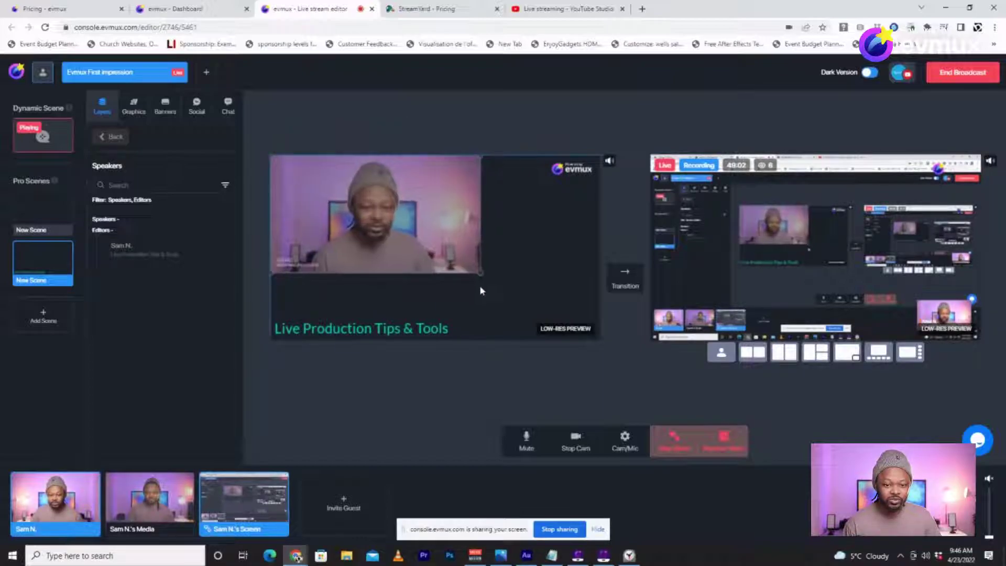
click(400, 222)
drag(480, 273, 472, 268)
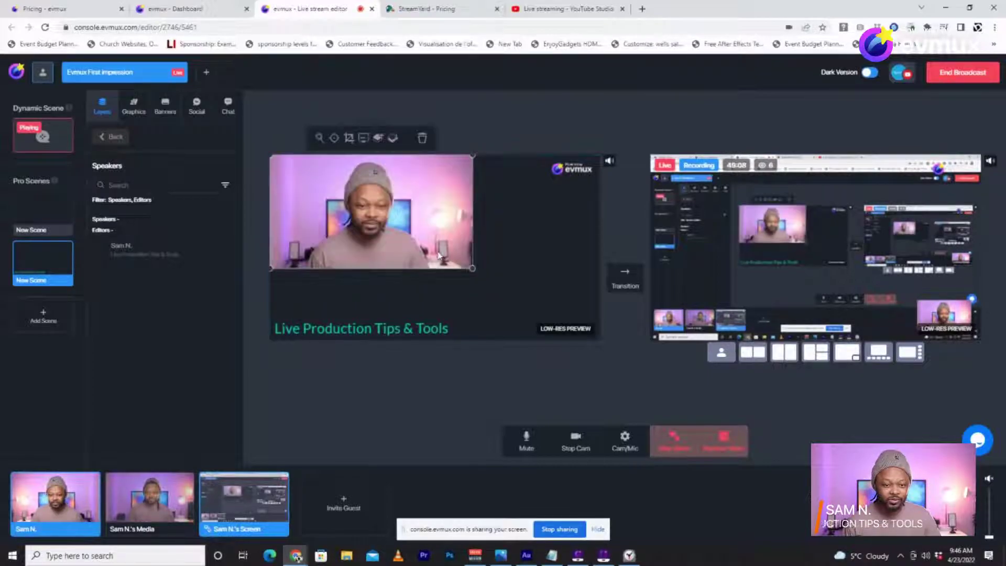
- Crop both sides of the speaker video to a nearly square frame and move it against the scene's left edge
click(348, 139)
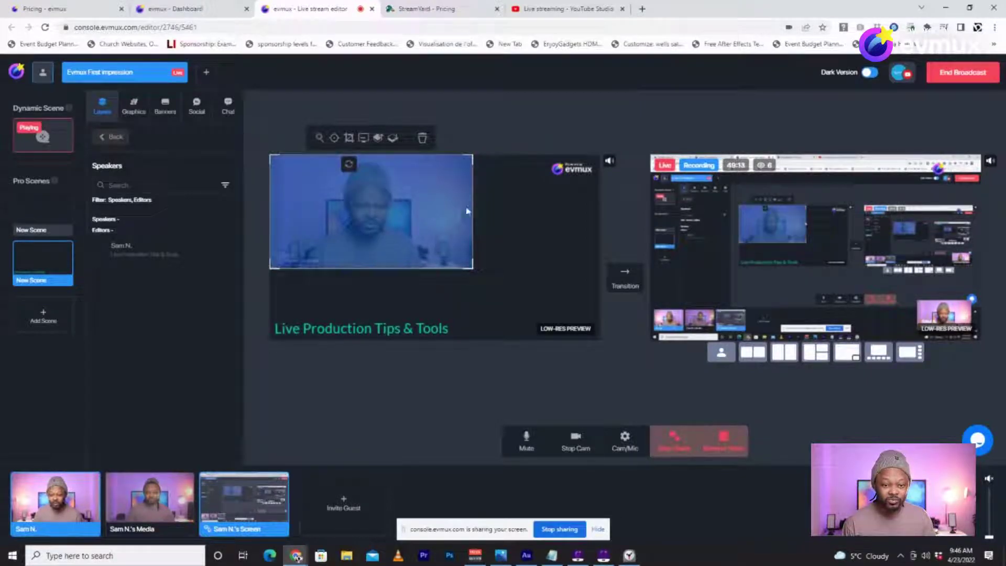
drag(271, 266, 304, 270)
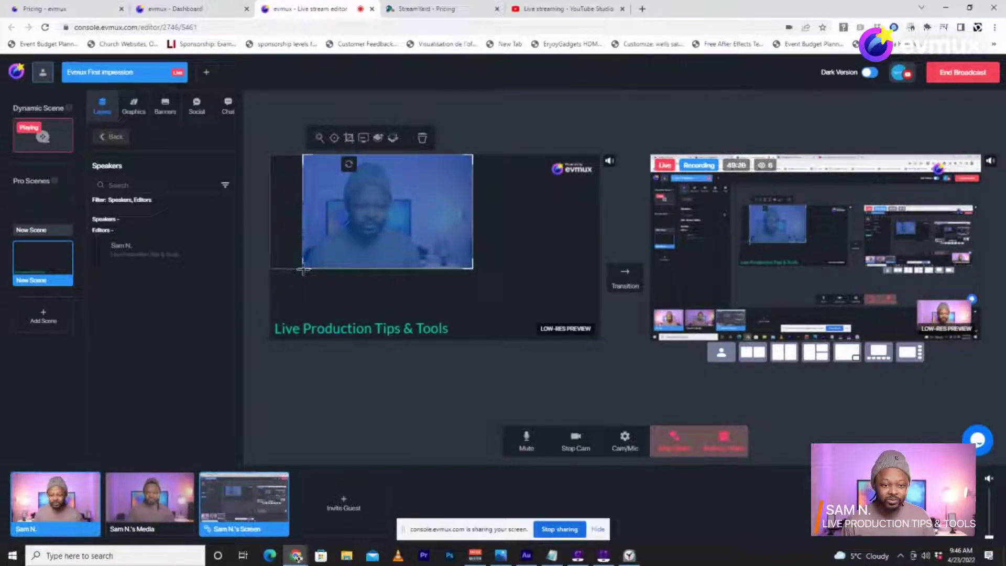
drag(473, 269, 424, 271)
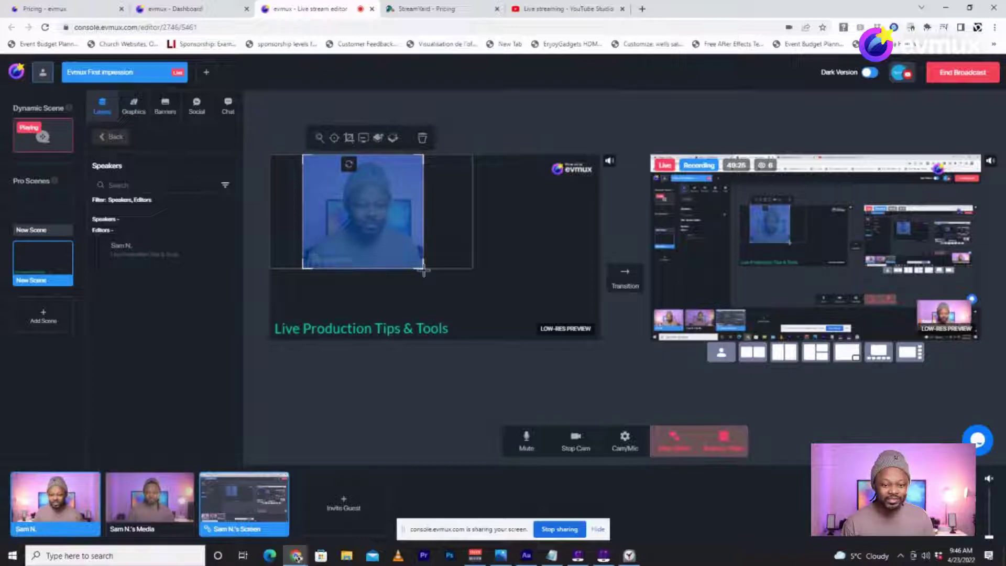
click(297, 137)
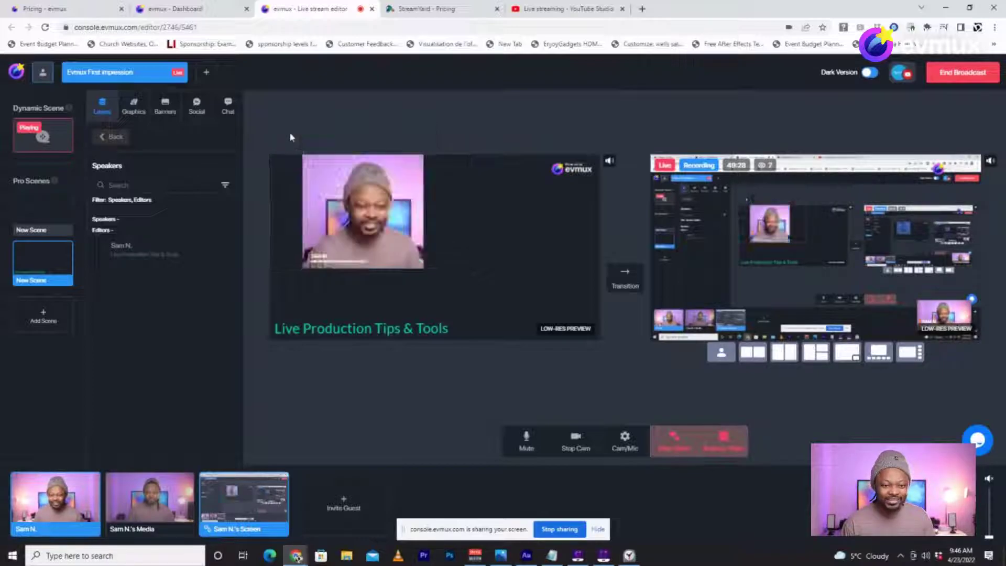
drag(373, 205, 340, 206)
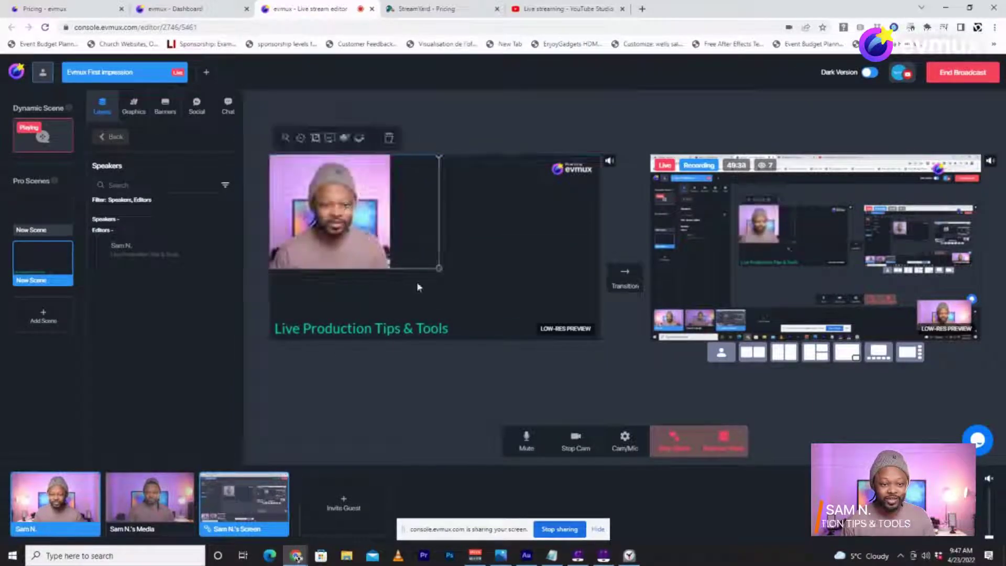
- Open the speaker video's lower-third settings and set Delay Before Start to 4s
click(329, 139)
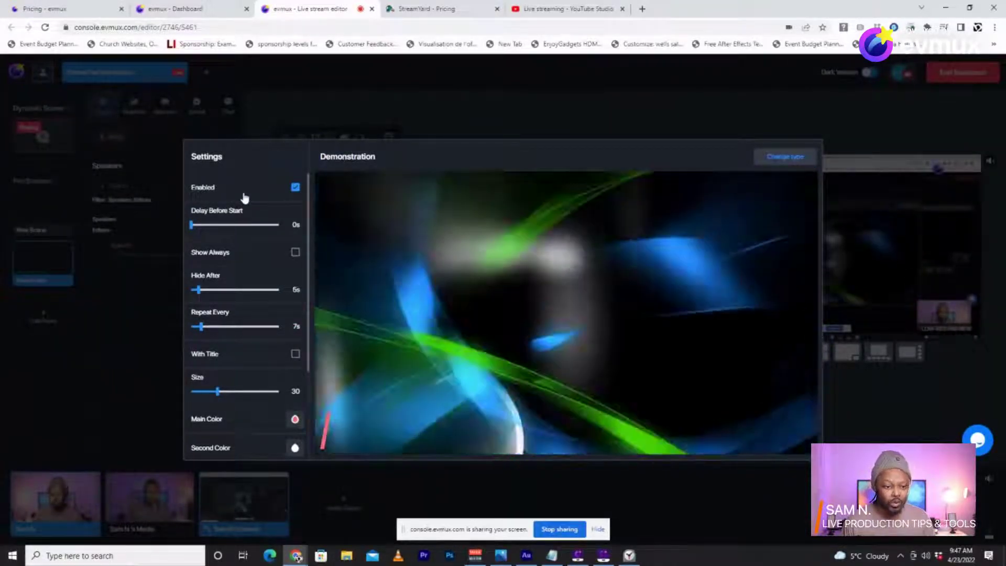
scroll(264, 292, down, 3)
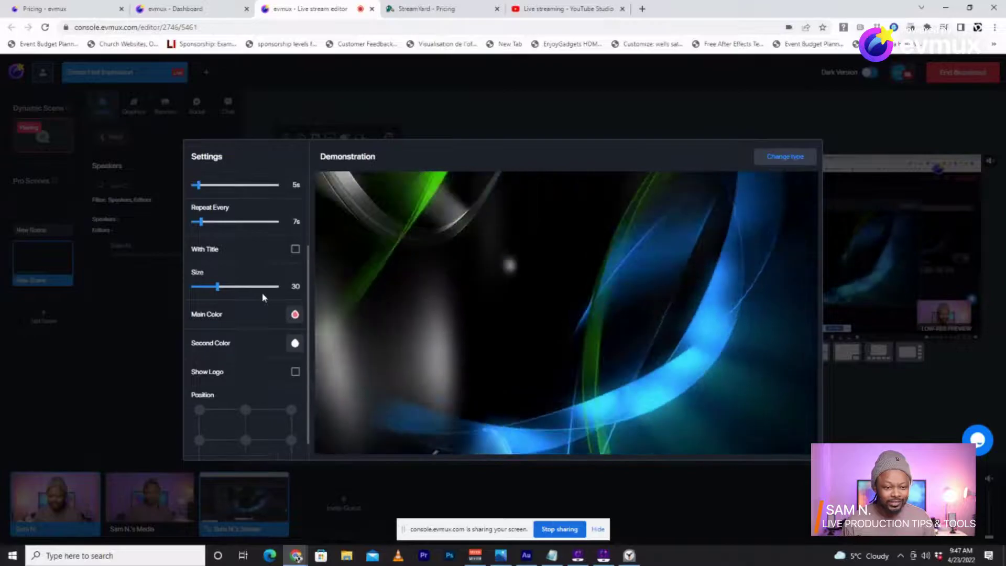
scroll(262, 293, up, 3)
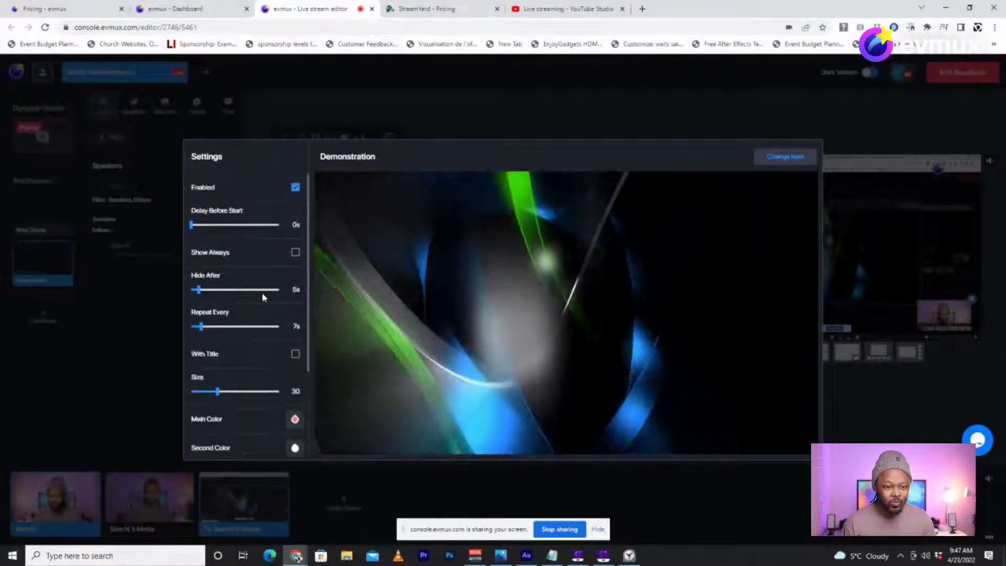
mouse_move(191, 224)
mouse_down()
mouse_move(209, 225)
mouse_move(197, 226)
mouse_up()
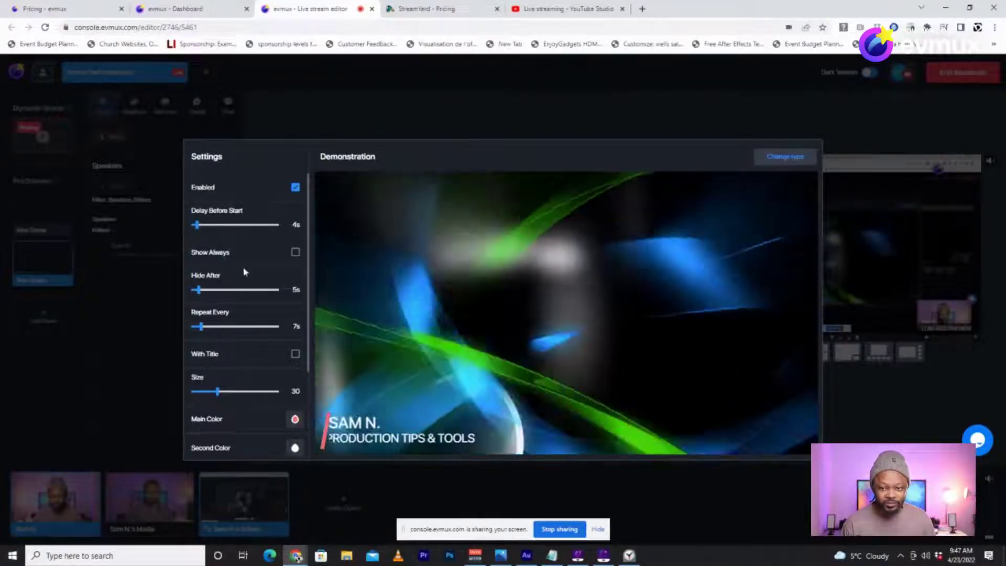
- Change the lower third's type to the design with slanted white and colored bars
scroll(243, 269, down, 3)
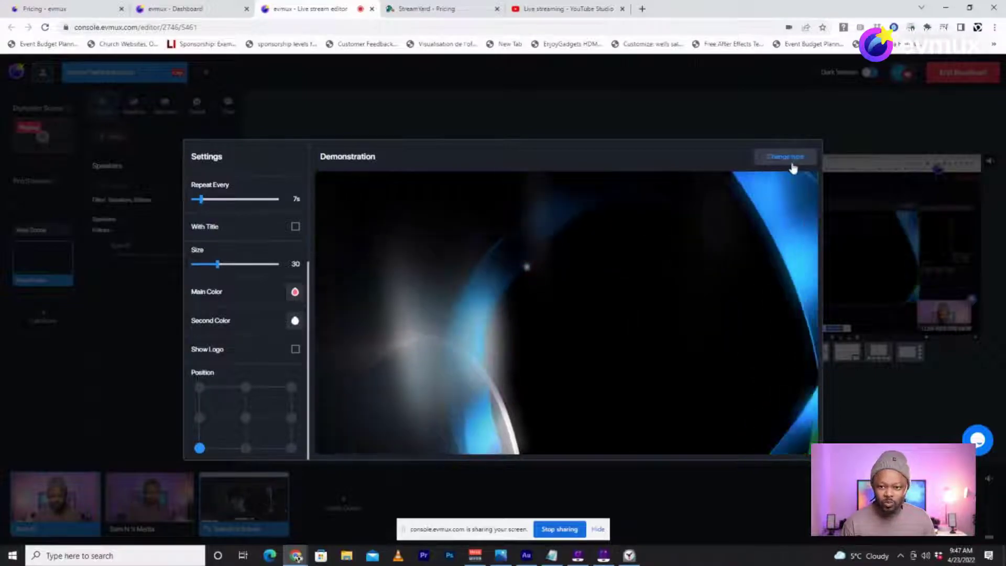
click(791, 158)
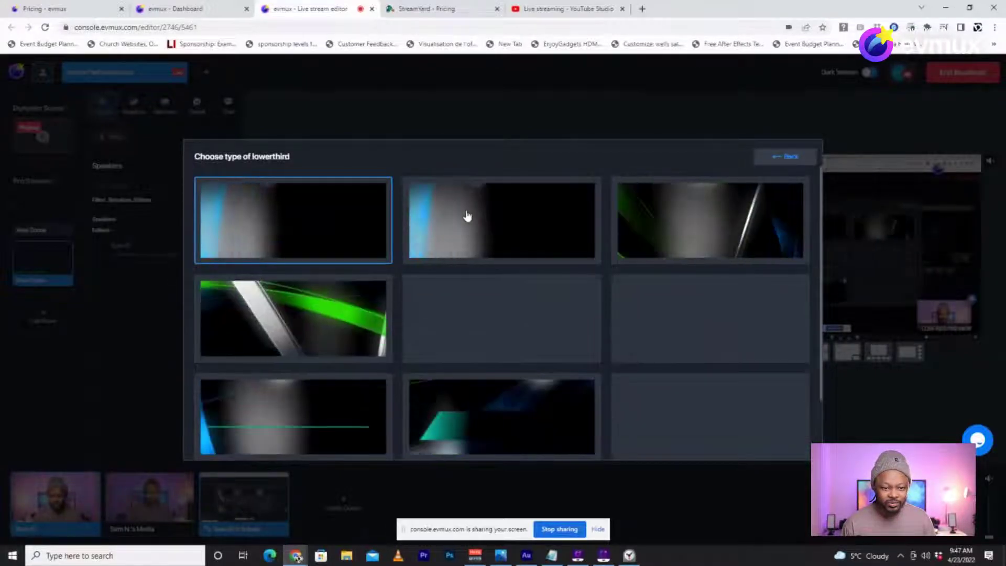
scroll(478, 291, down, 1)
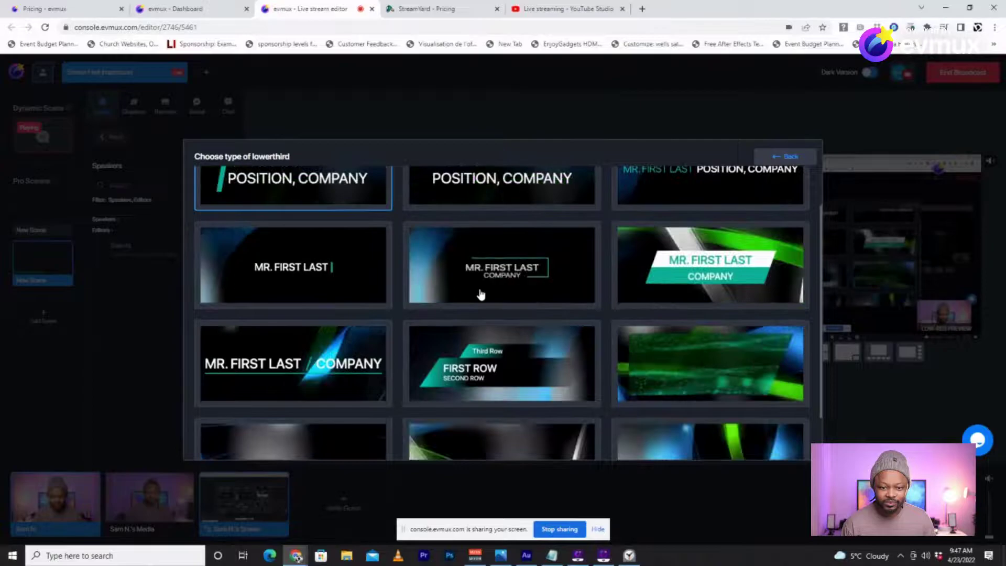
scroll(480, 294, down, 1)
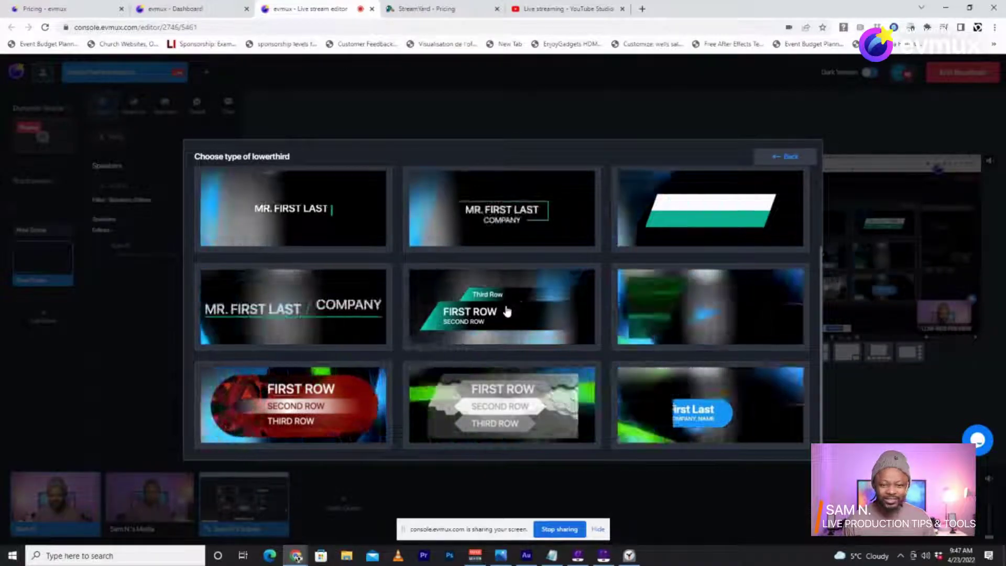
click(696, 220)
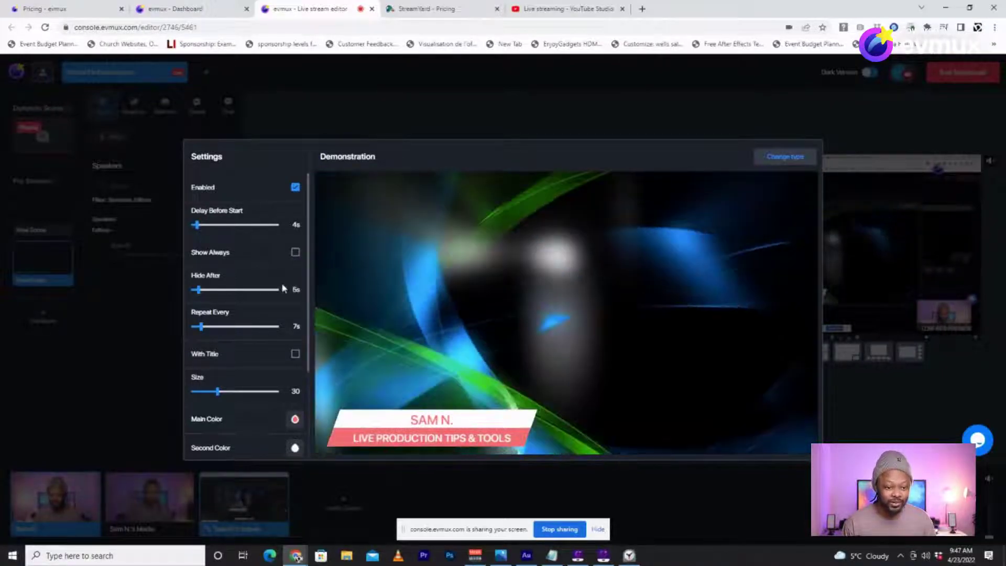
- Look through the lower third's timing, title, size, color, logo and position settings
scroll(251, 357, down, 2)
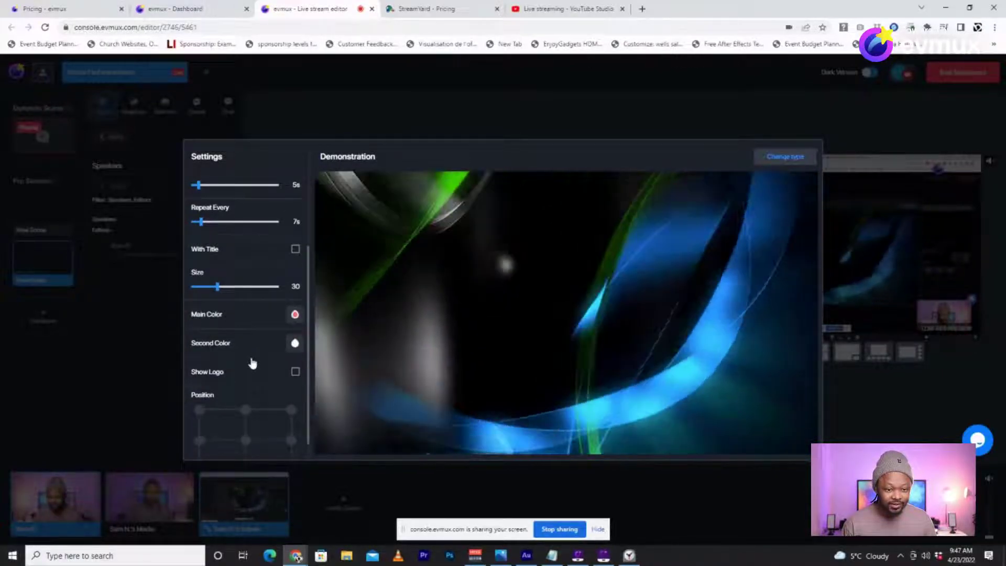
scroll(252, 362, down, 1)
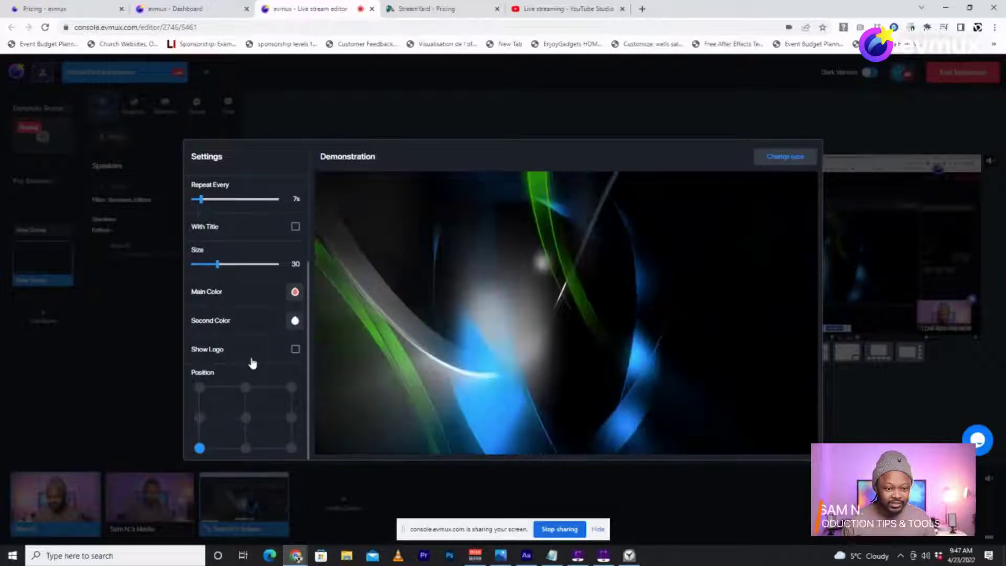
scroll(252, 362, up, 1)
scroll(251, 362, up, 3)
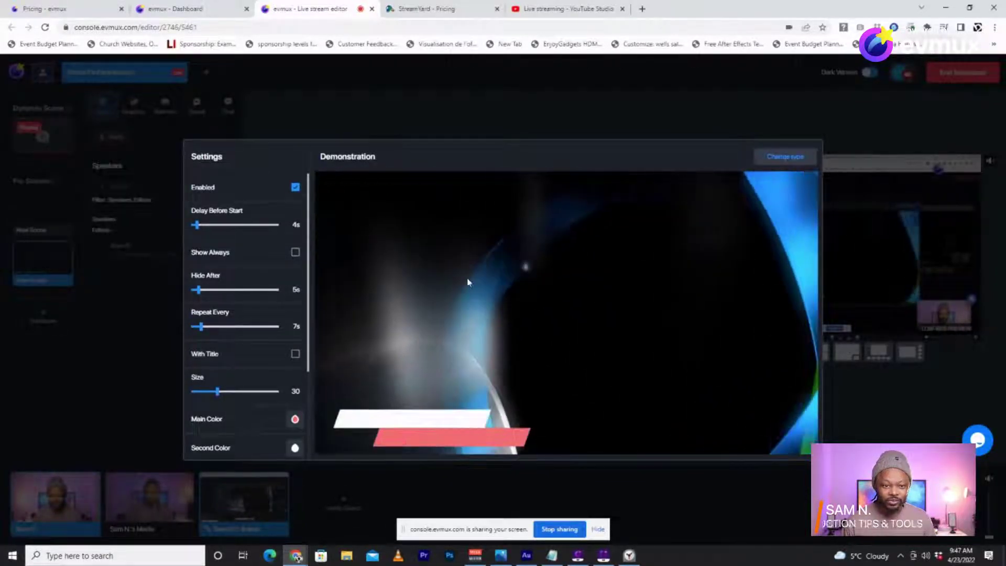
click(148, 269)
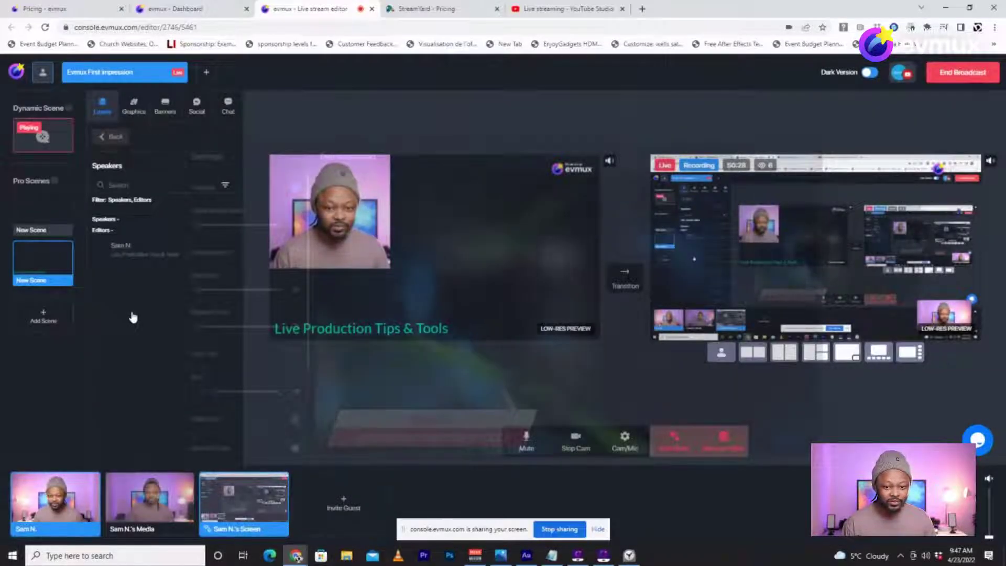
click(157, 312)
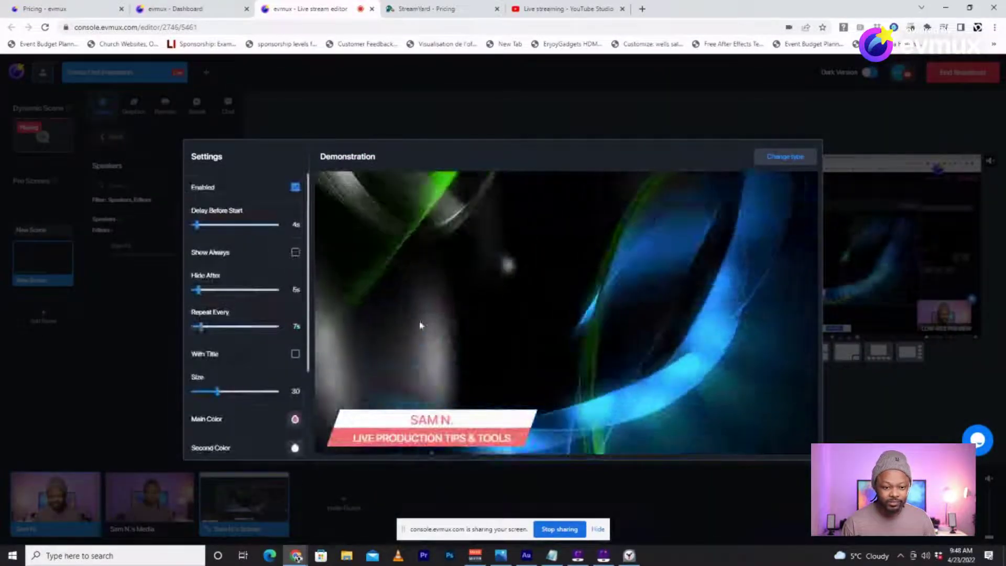
click(86, 330)
click(157, 314)
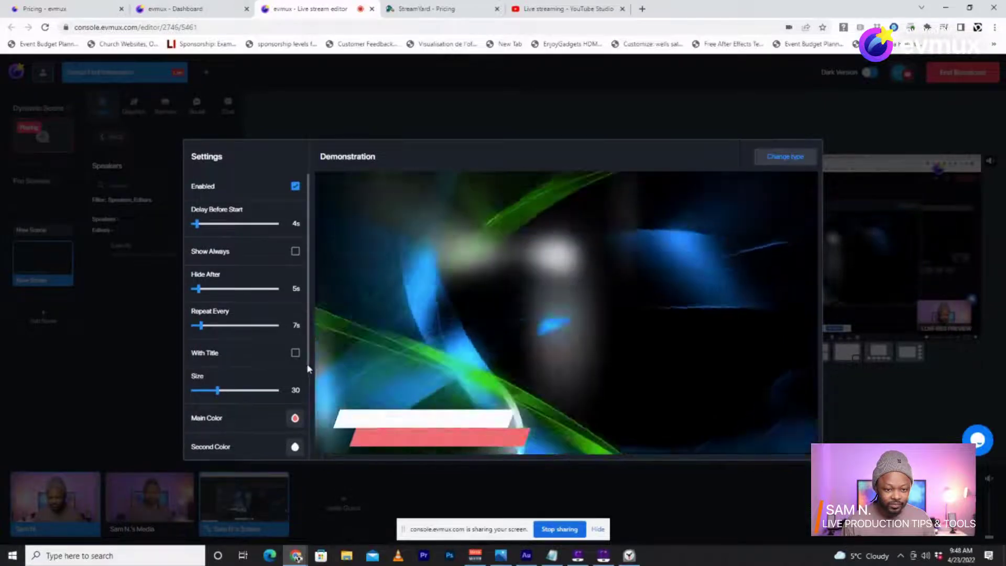
- Try the lower third at the bottom center and bottom right, and return it to the bottom left
drag(309, 368, 306, 464)
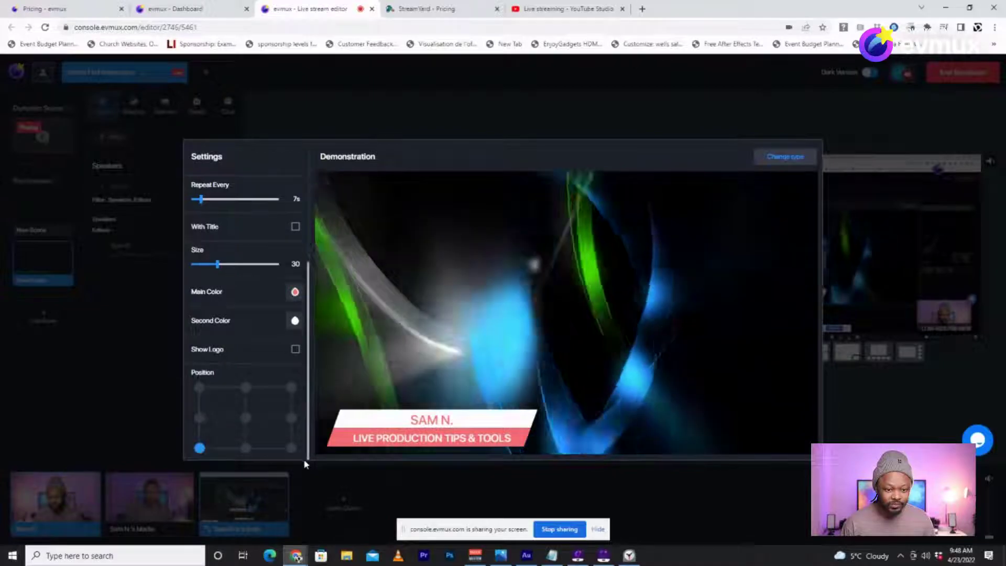
click(246, 448)
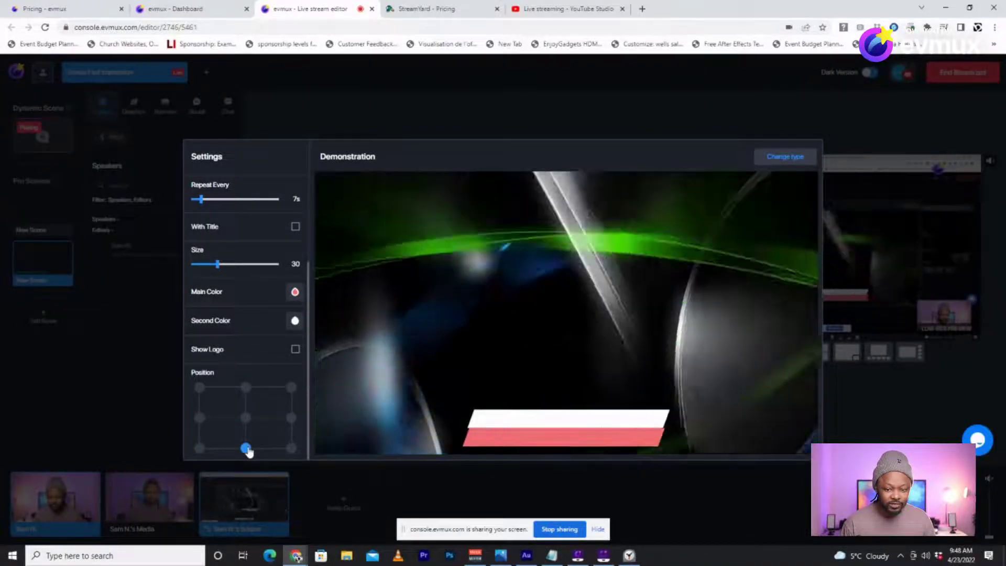
click(291, 449)
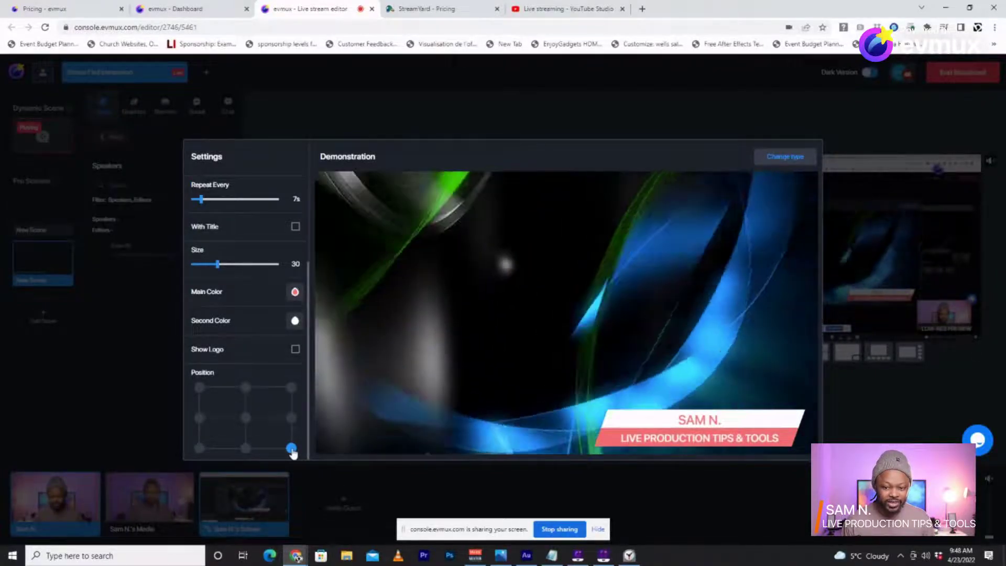
click(199, 449)
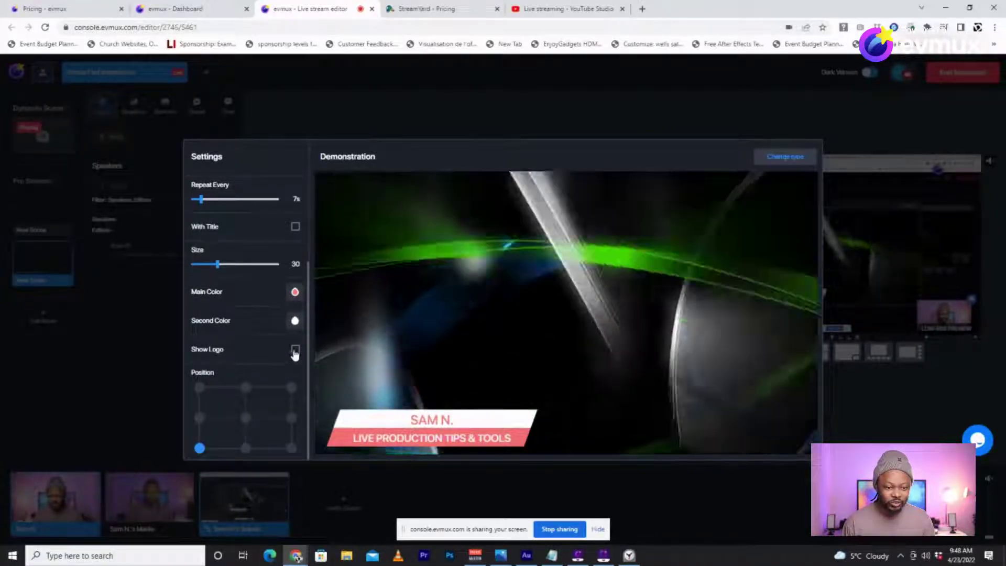
- Turn on Show Logo for the lower third, turn it off again and close the settings
click(295, 350)
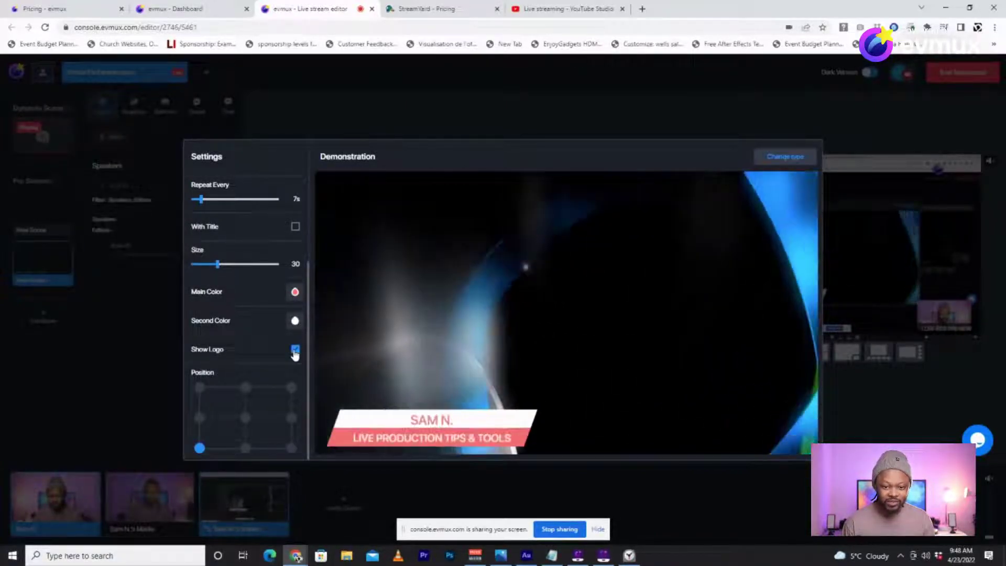
click(295, 350)
scroll(262, 356, up, 1)
scroll(260, 357, up, 3)
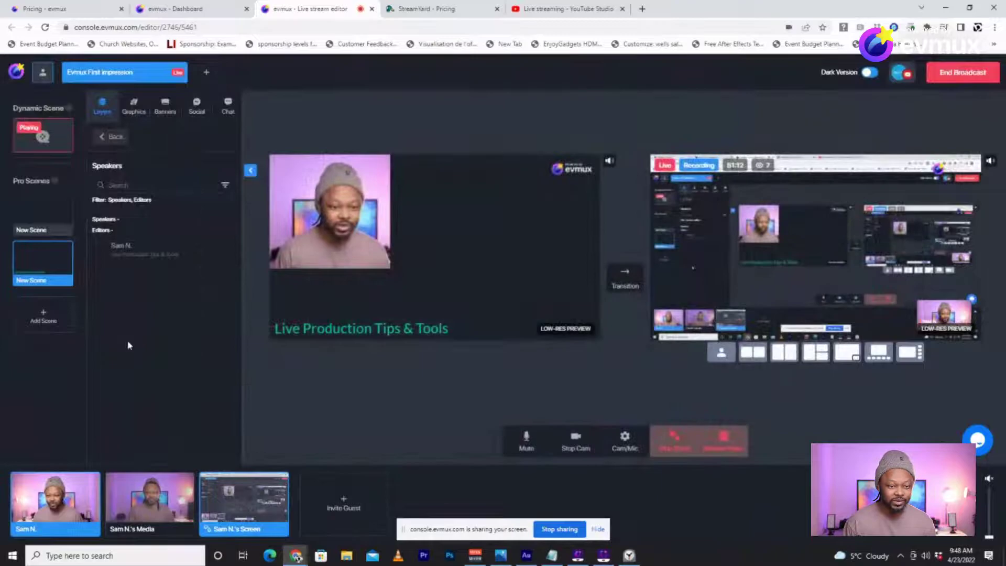
- Move the speaker video down to sit just above the title text, and return to the list of layer types
click(309, 187)
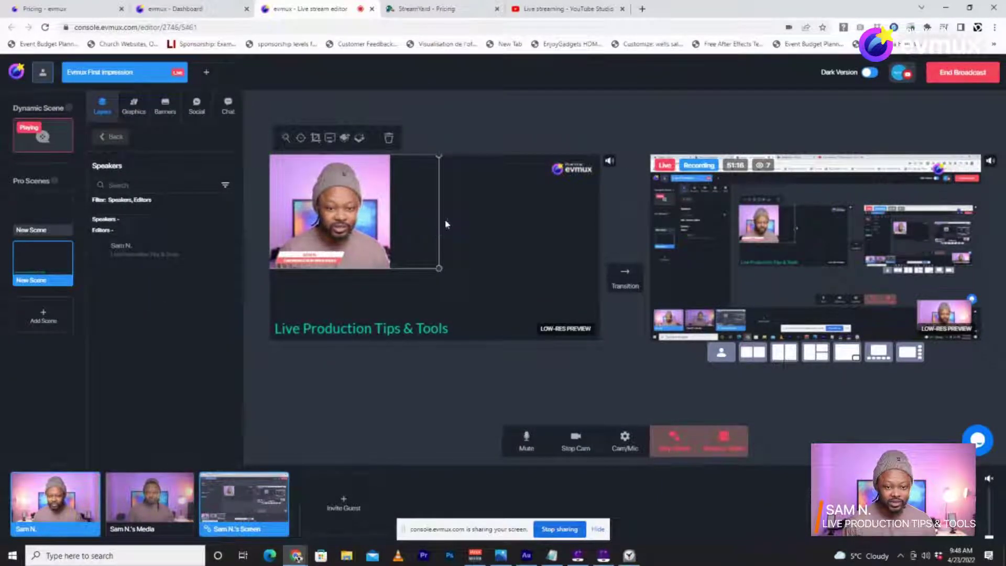
drag(343, 209, 344, 250)
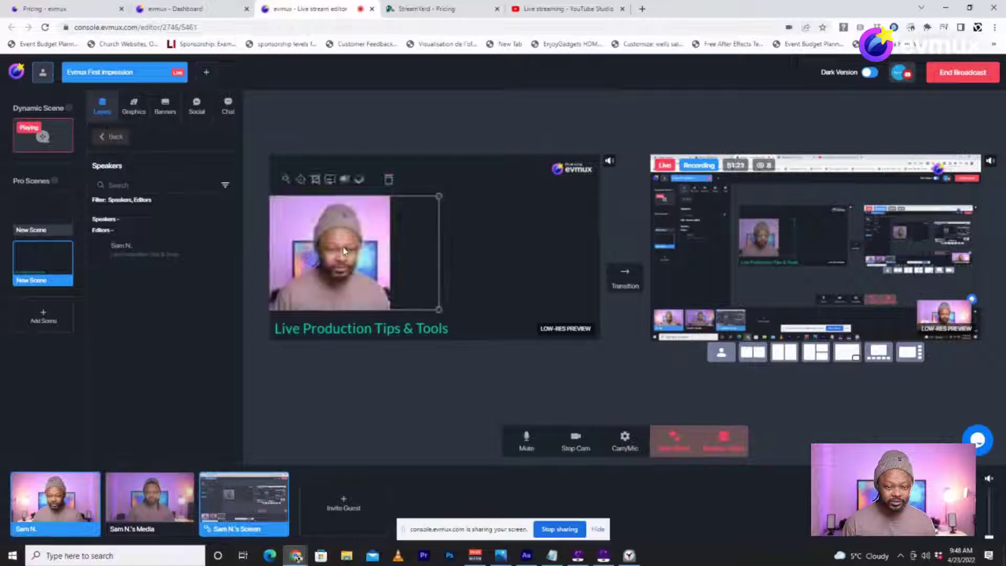
click(437, 330)
mouse_move(463, 317)
mouse_down()
mouse_move(422, 317)
mouse_move(464, 316)
mouse_up()
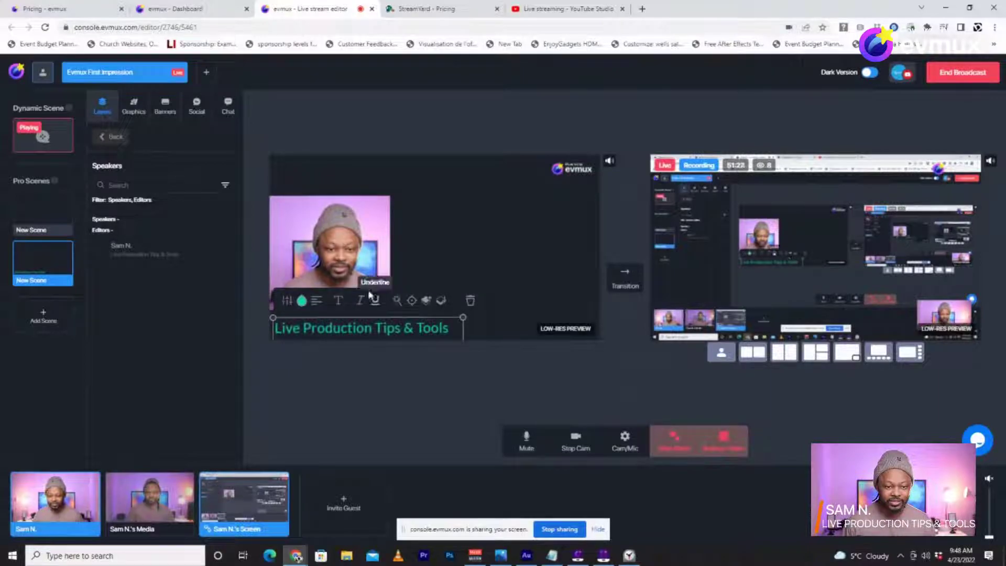
click(353, 254)
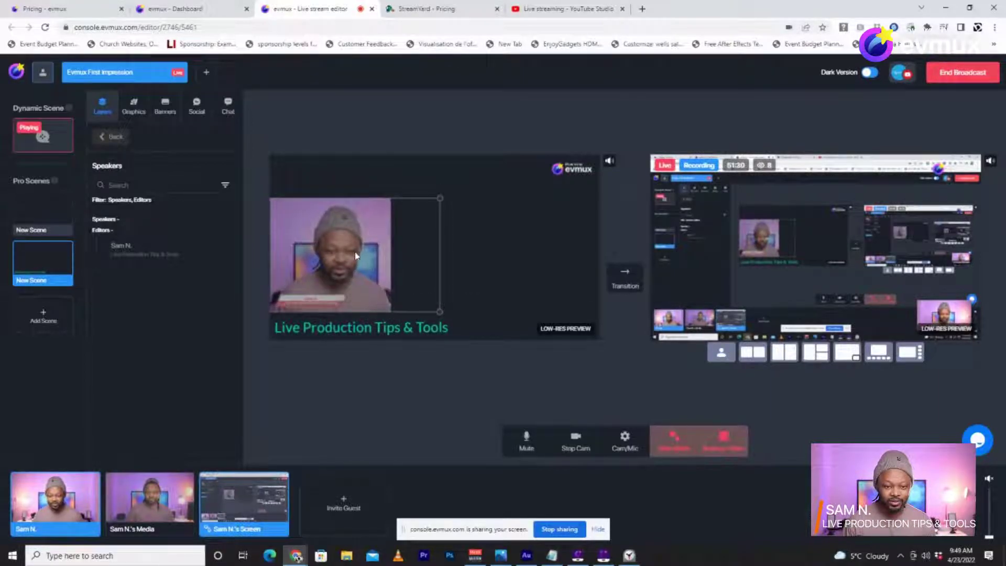
drag(356, 256, 356, 255)
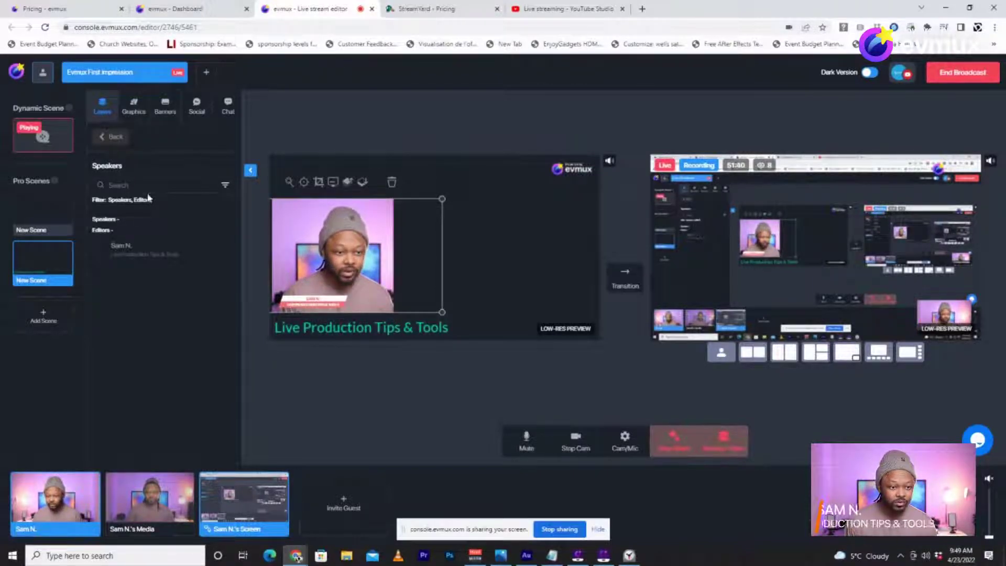
click(110, 136)
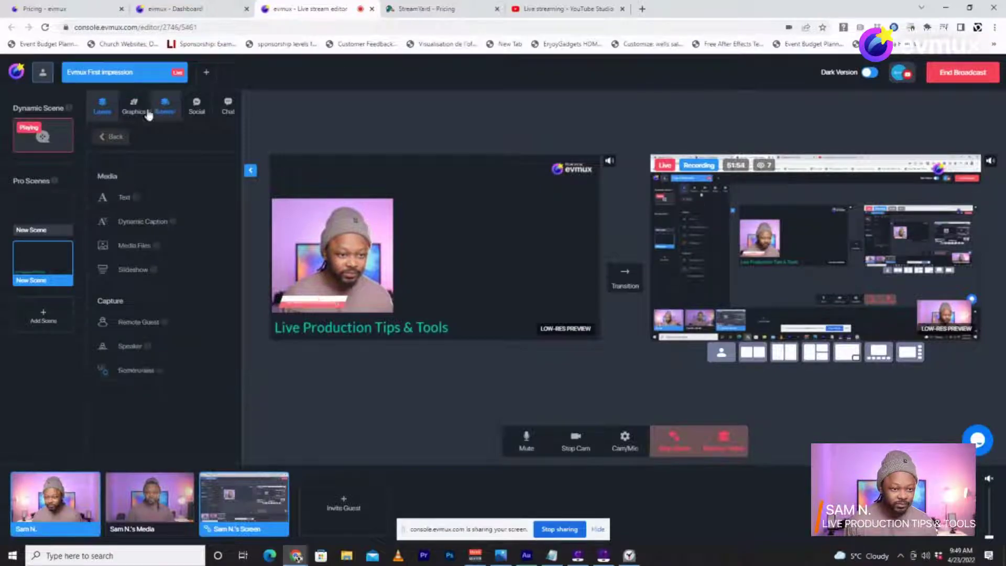
- Look through the available background images in the graphics settings, and close the background section
click(131, 116)
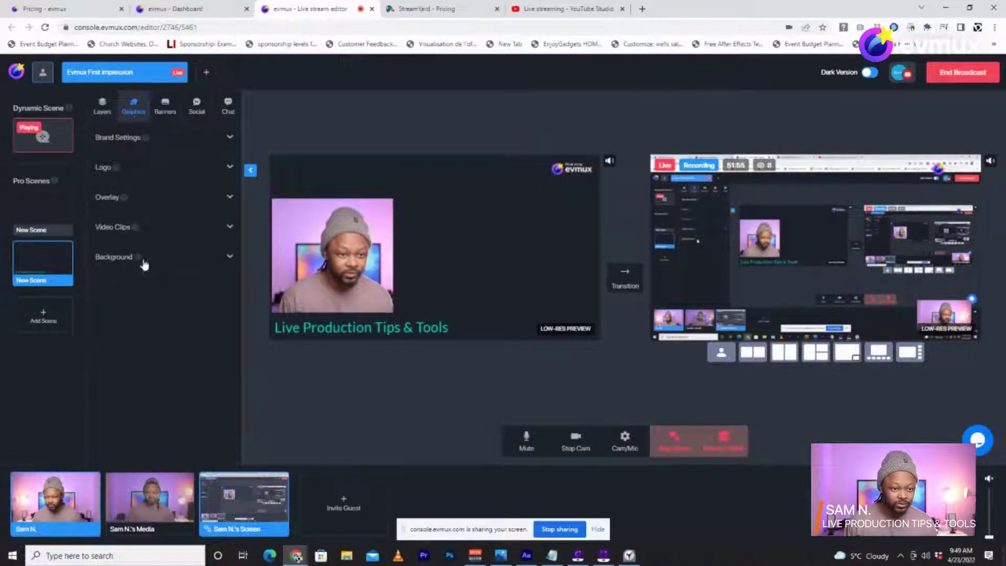
click(182, 267)
mouse_move(195, 303)
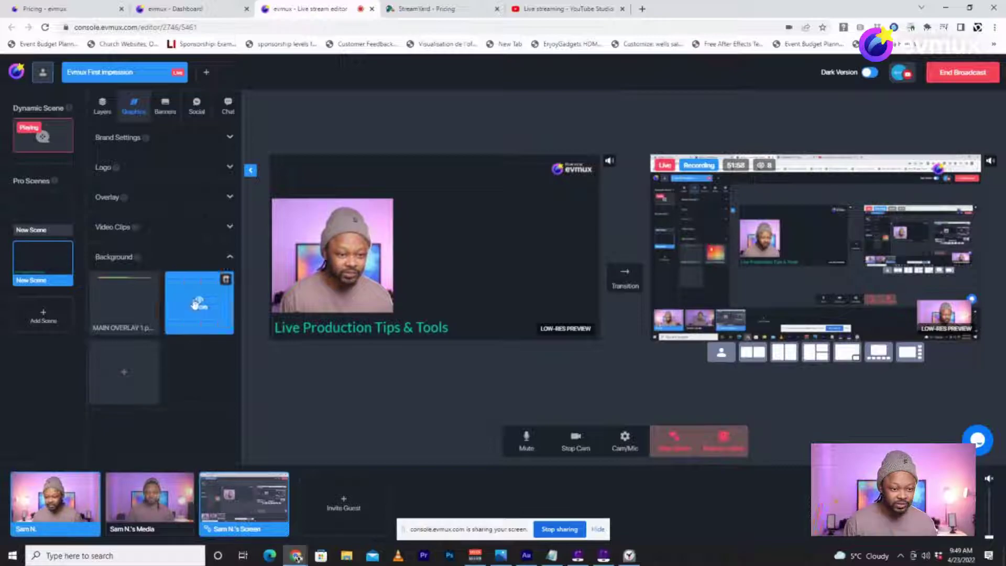
mouse_move(130, 309)
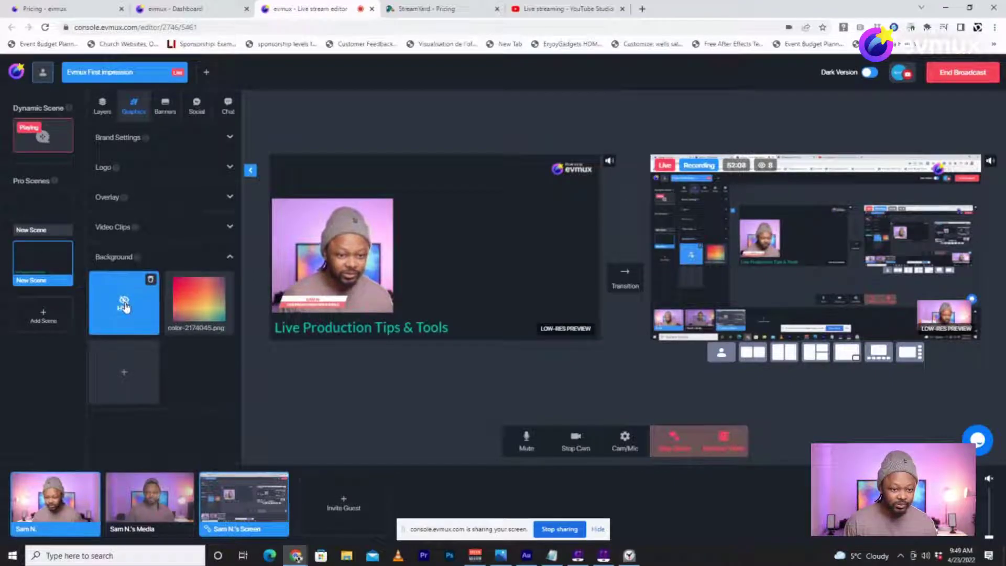
mouse_move(171, 331)
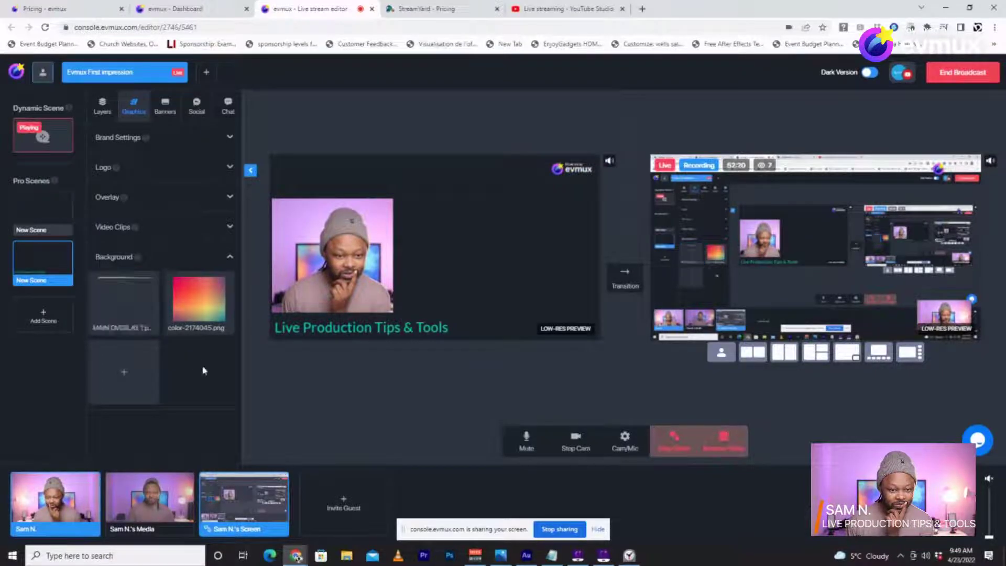
click(227, 258)
- Nudge the speaker video slightly toward the left edge of the canvas, and transition the pro scene to the live output
click(338, 259)
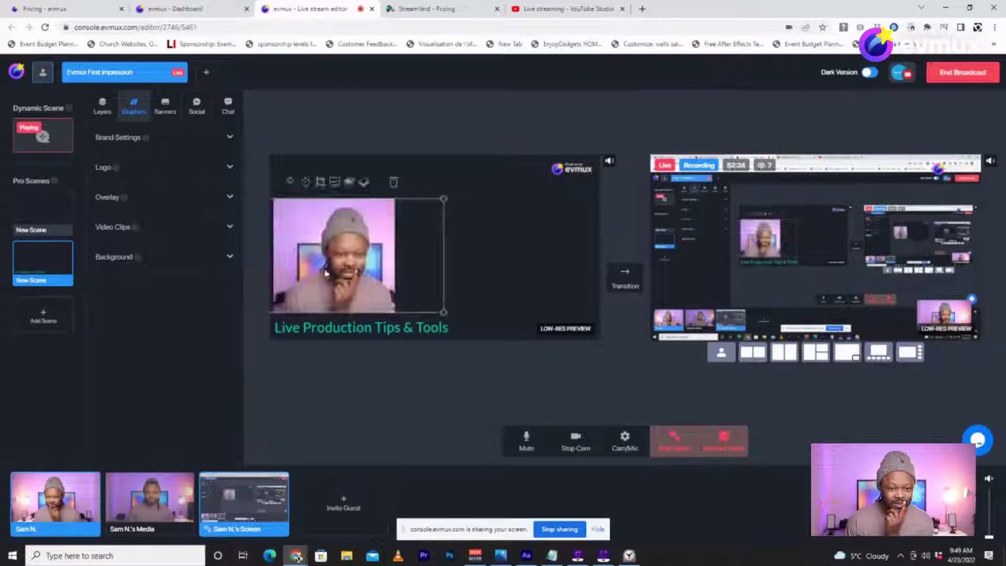
drag(354, 269, 351, 268)
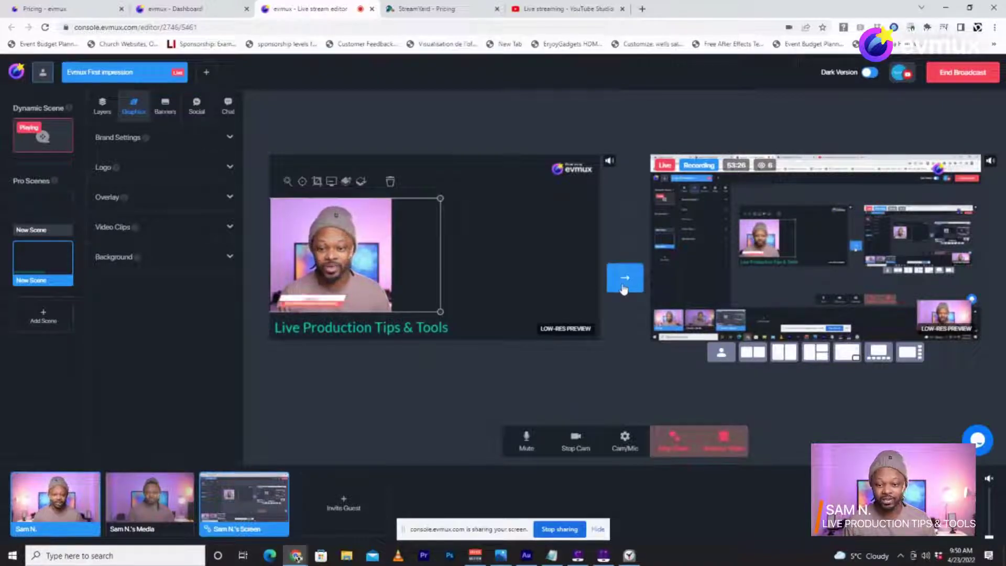
click(623, 291)
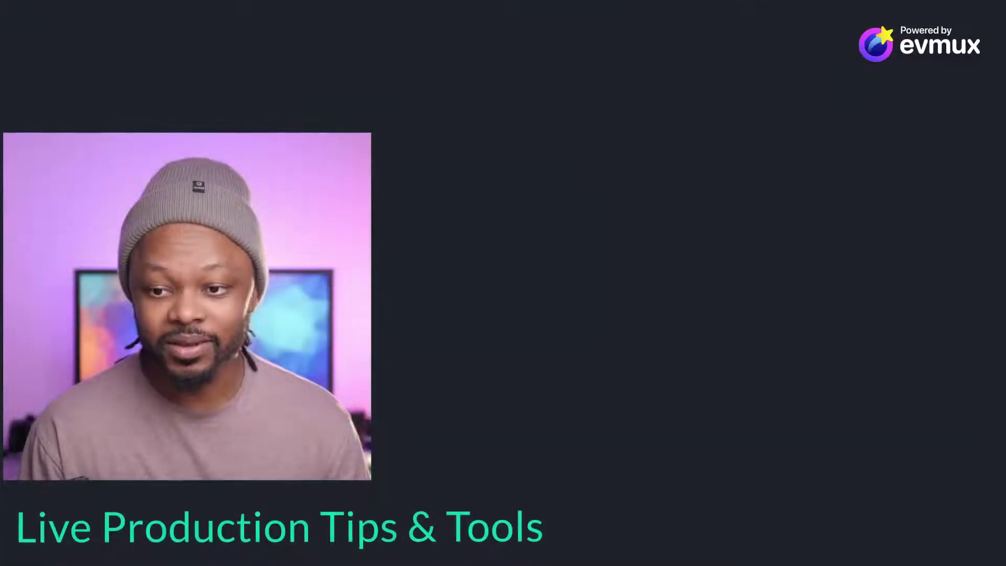